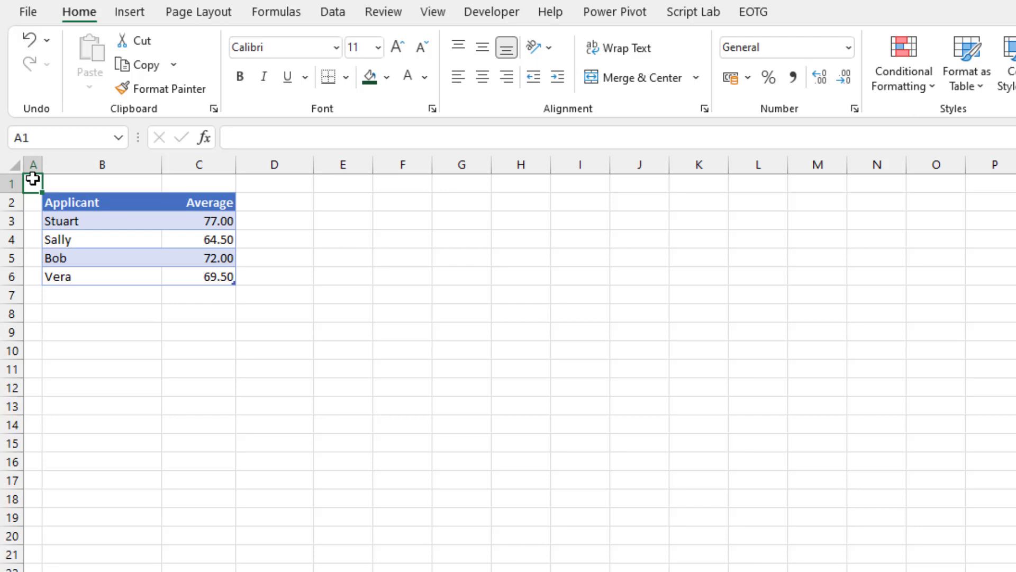
- Add a Round header in D2 beside Average to extend the applicant table
drag(82, 218, 188, 269)
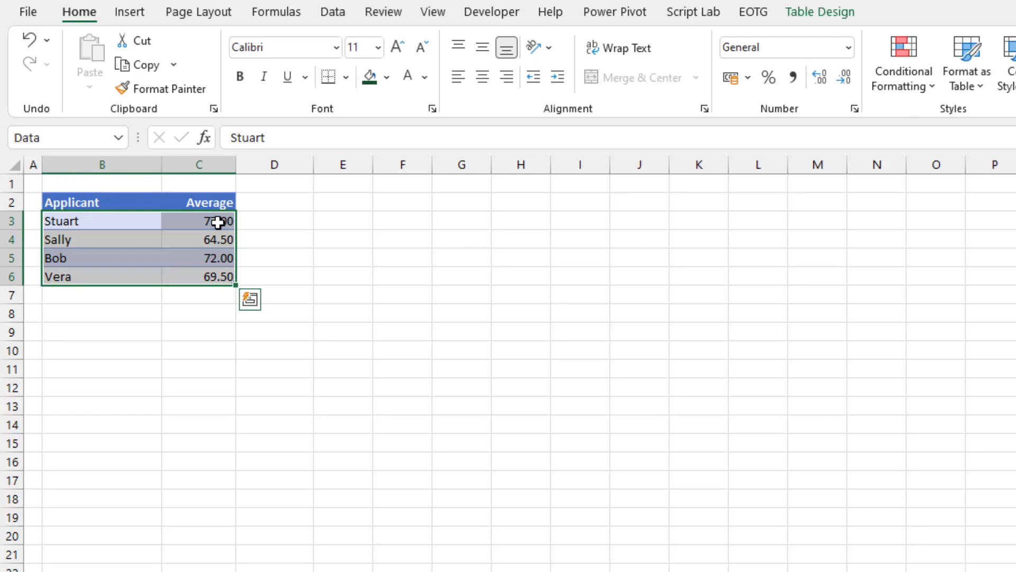
drag(215, 220, 215, 271)
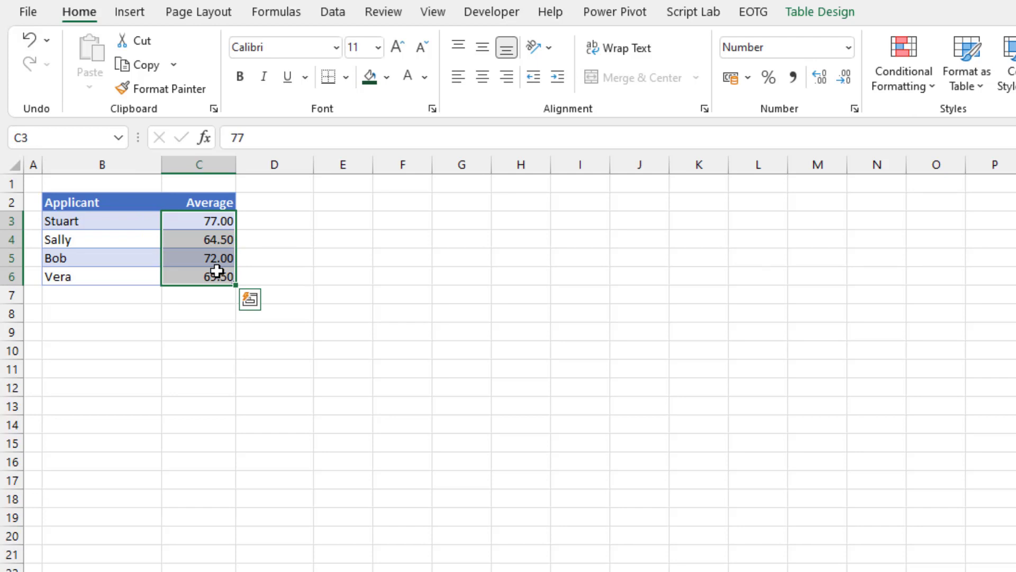
click(281, 202)
text(Round)
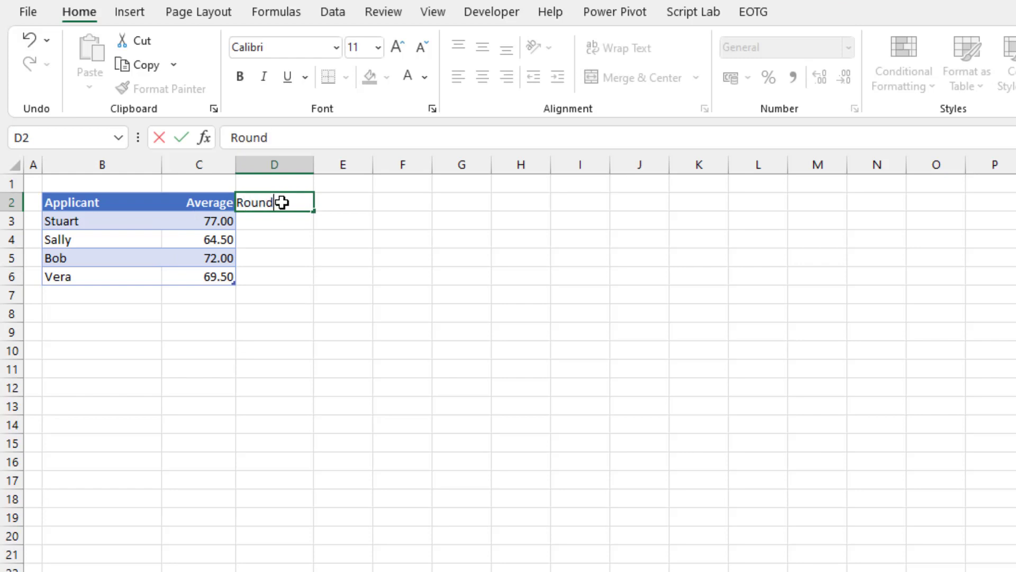
key(Return)
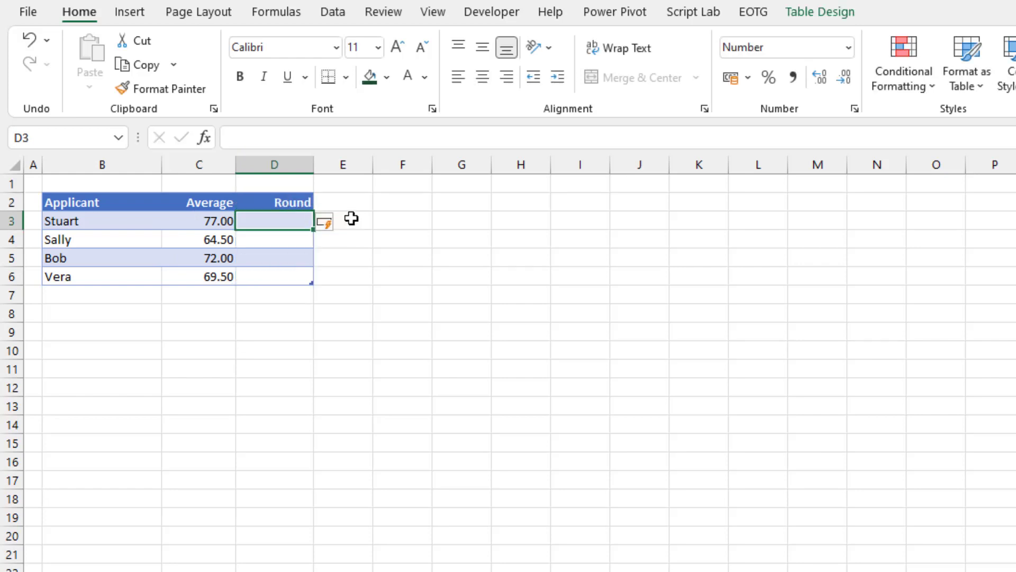
text(=ROUND)
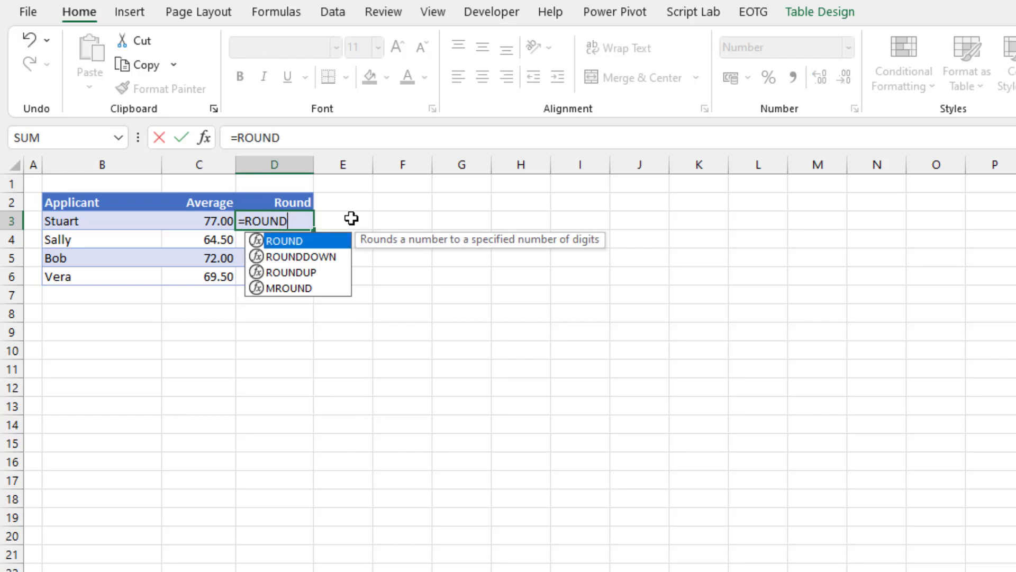
text(()
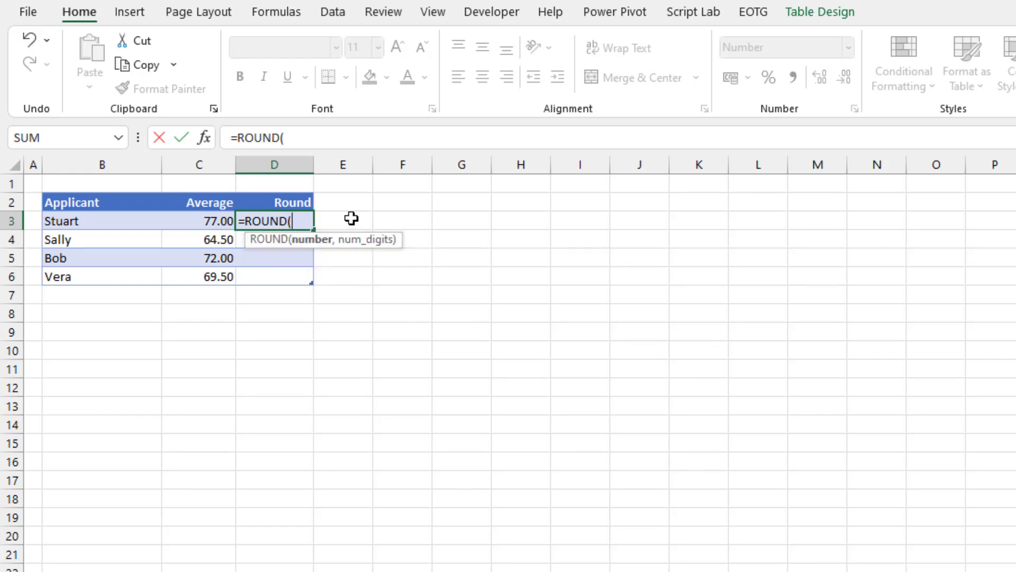
click(223, 221)
text(,0)
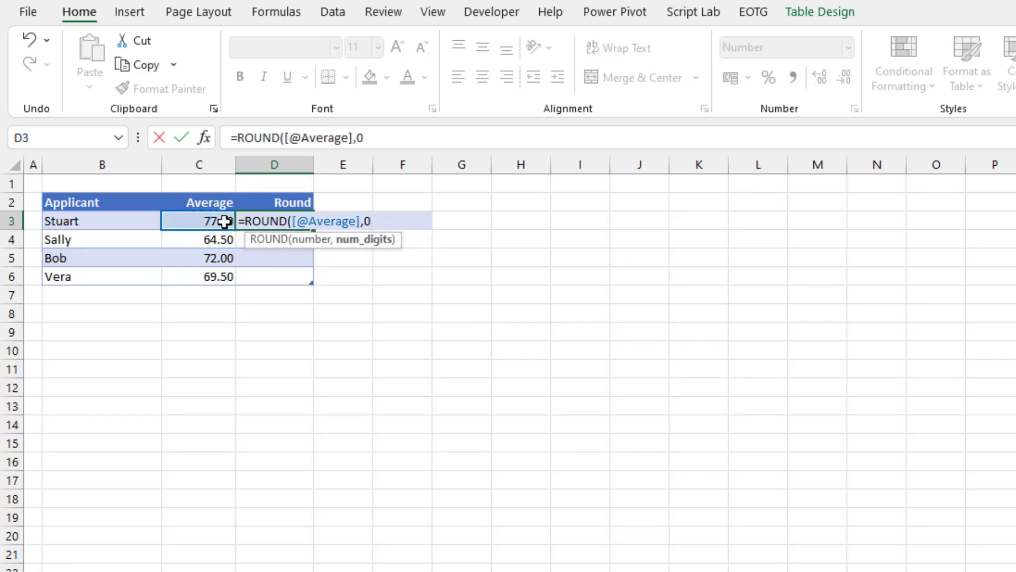
text())
key(Return)
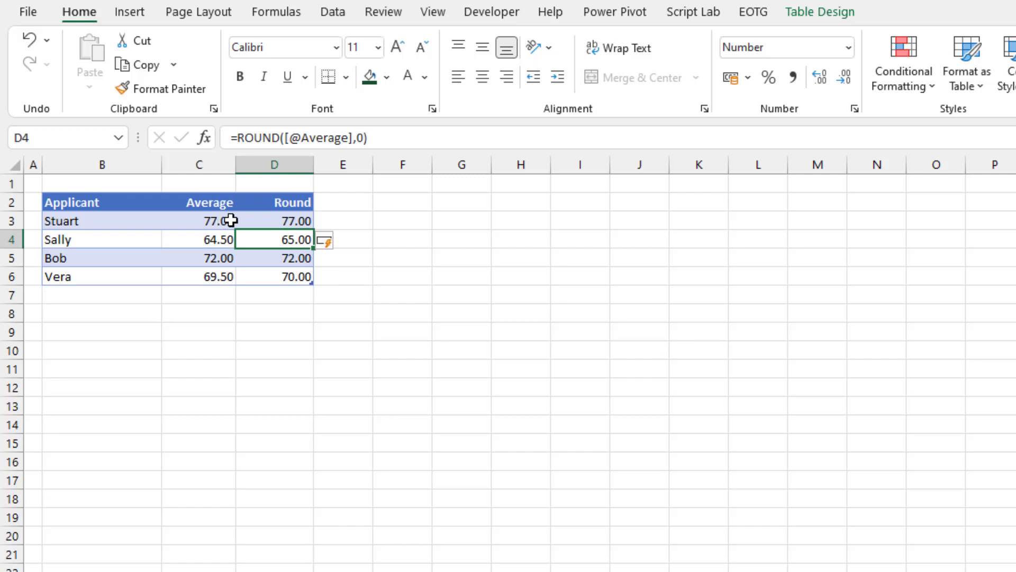
- Load the applicant table into Power Query and delete its existing Round column
click(230, 220)
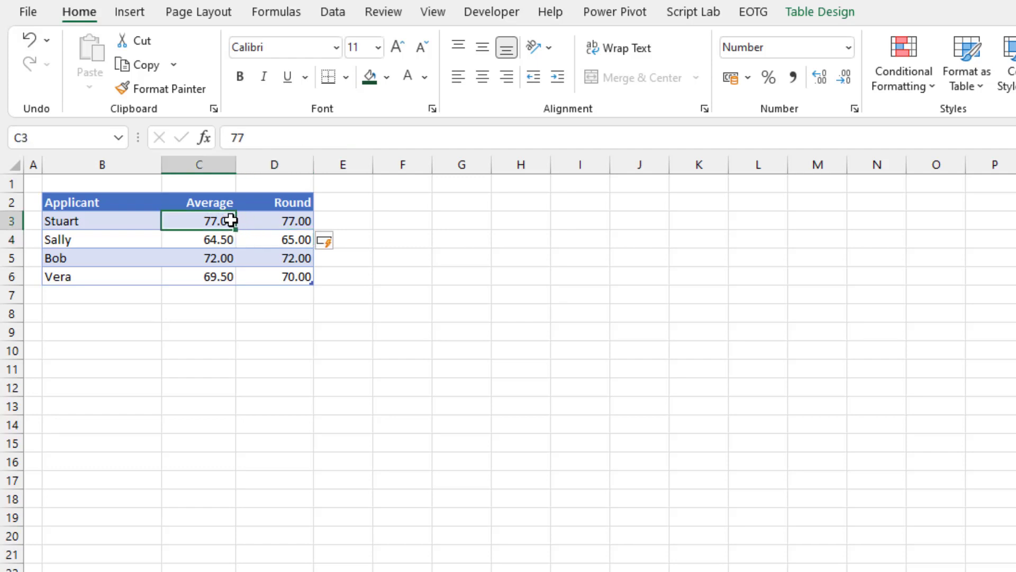
click(332, 15)
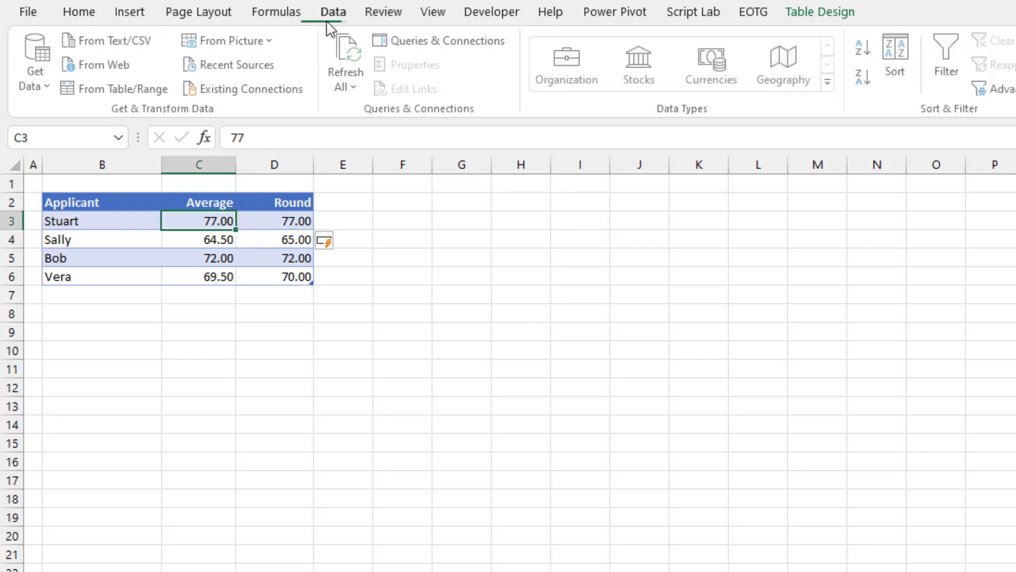
click(110, 94)
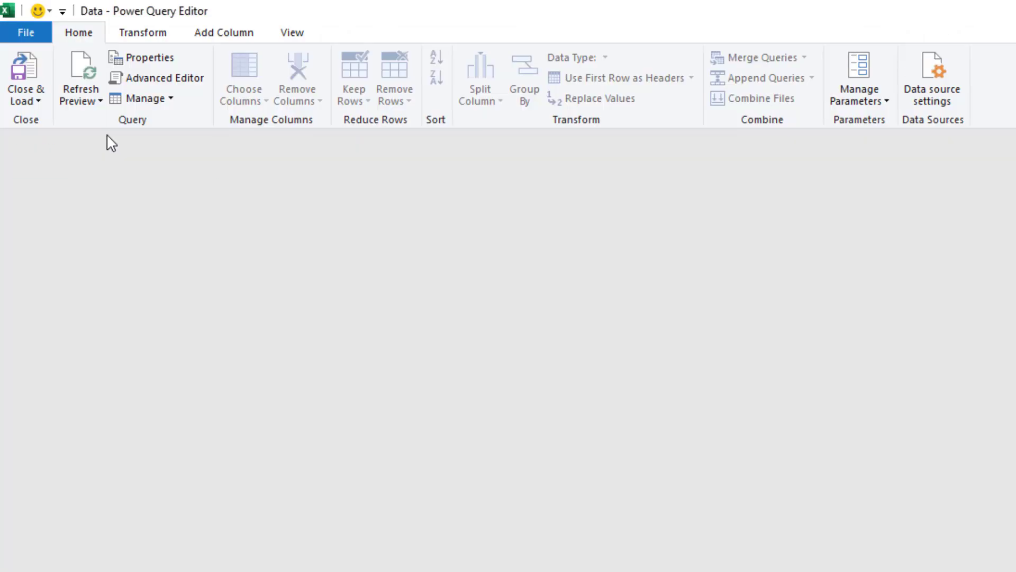
click(588, 176)
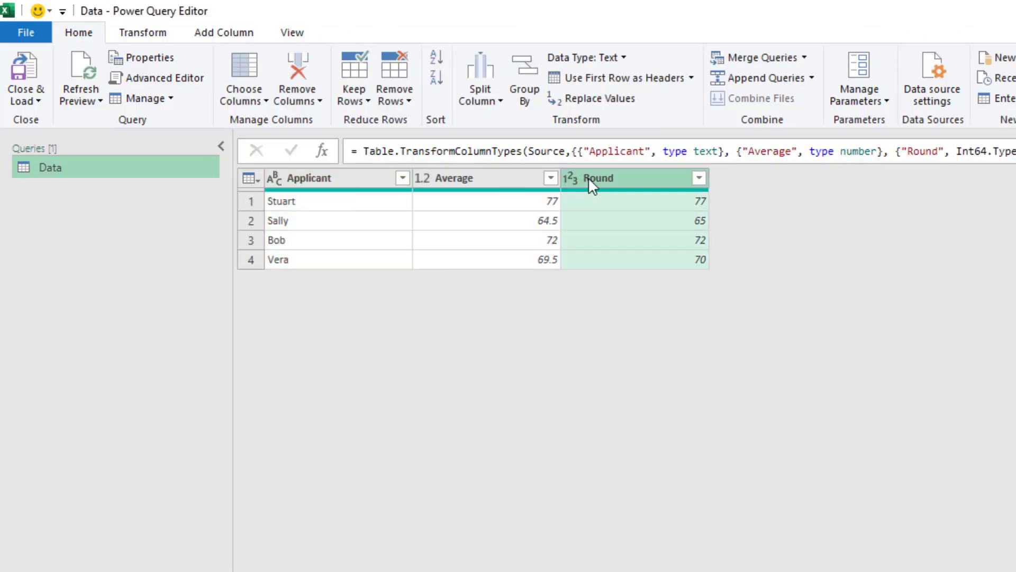
key(Delete)
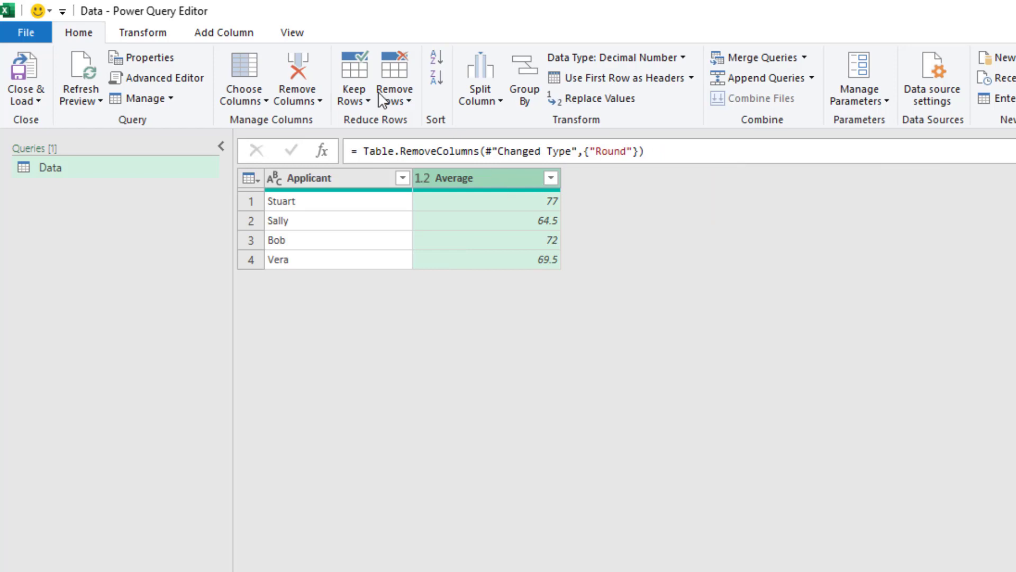
- Add a Round column rounding Average to 0 decimal places, giving 64 for 64.5
click(212, 35)
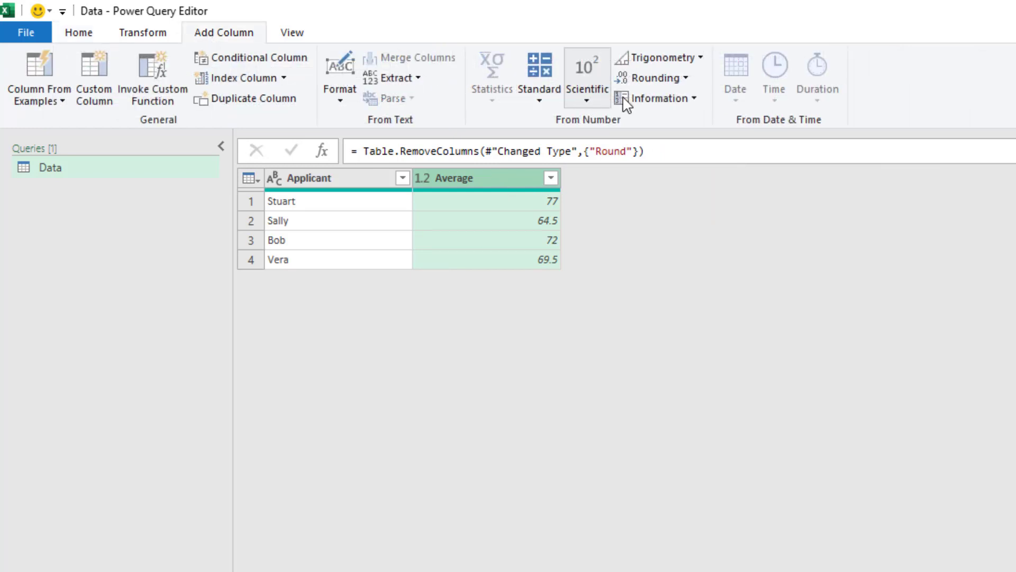
click(684, 80)
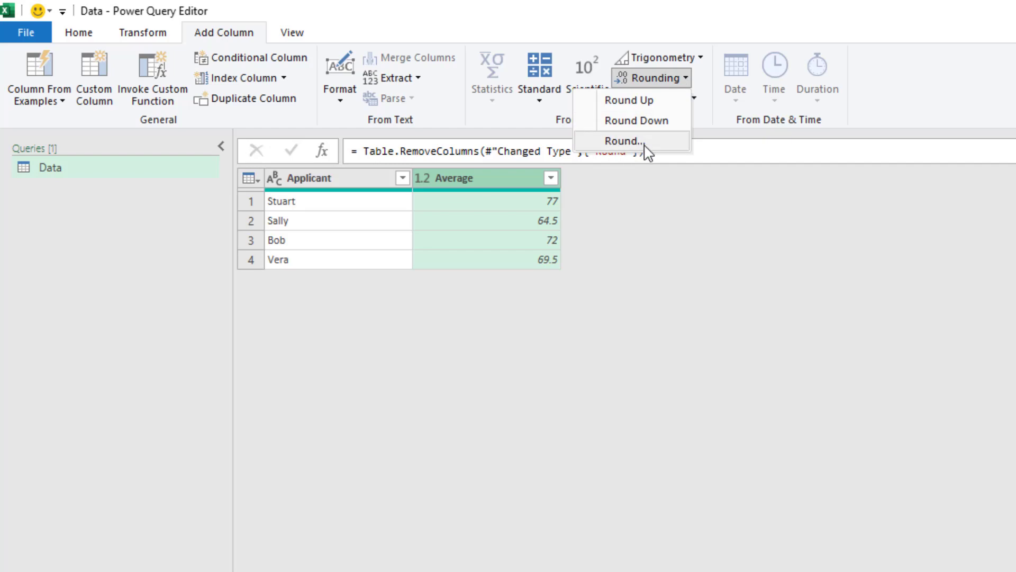
click(635, 144)
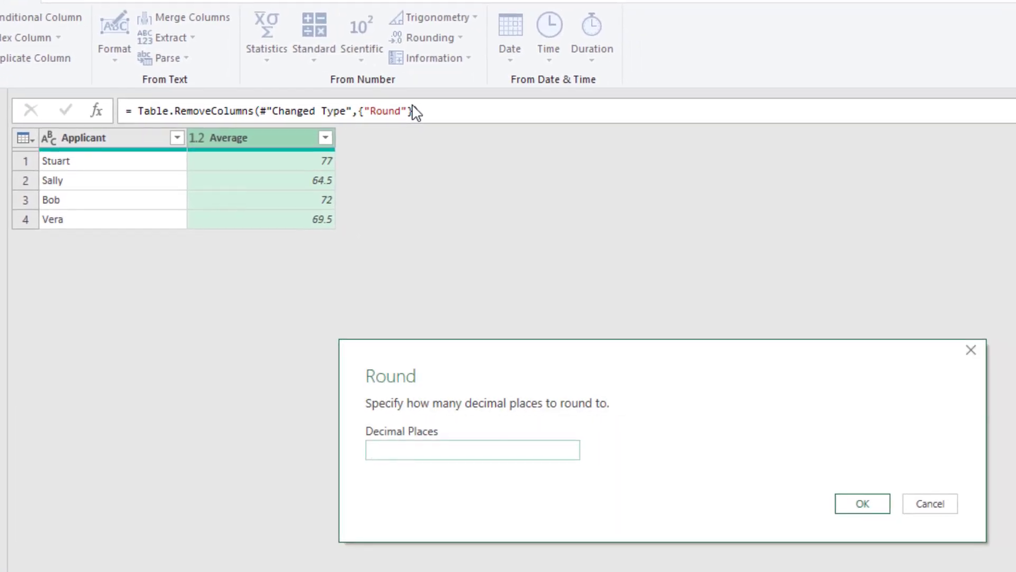
text(0)
click(867, 495)
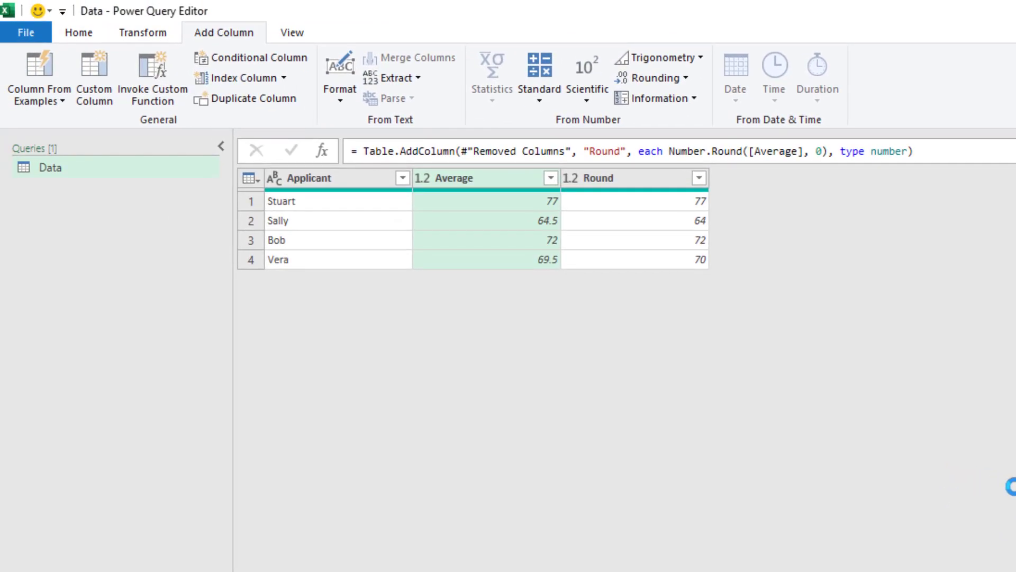
click(91, 35)
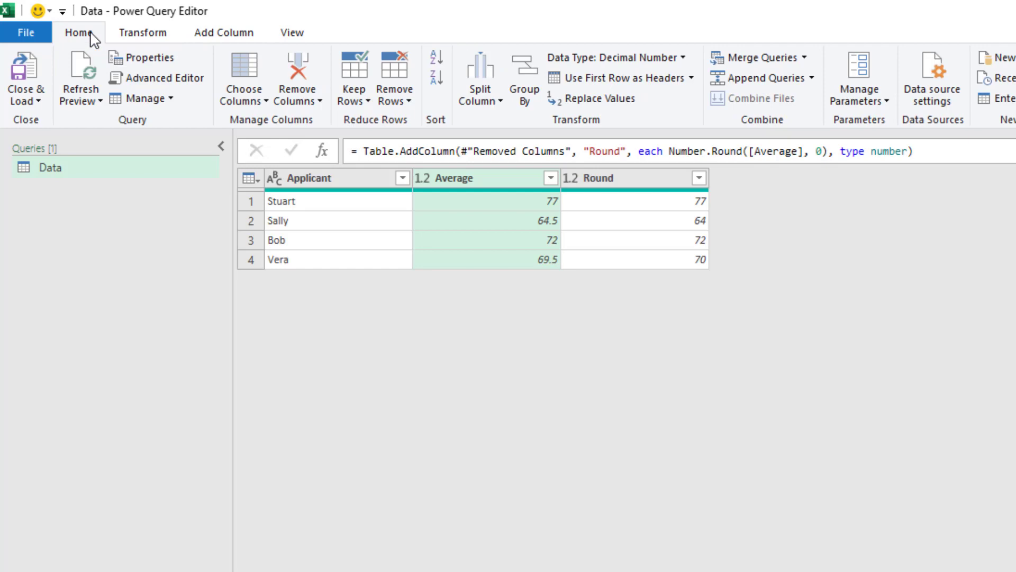
- Load the query results as a table on the existing worksheet at cell F2
click(35, 101)
click(69, 141)
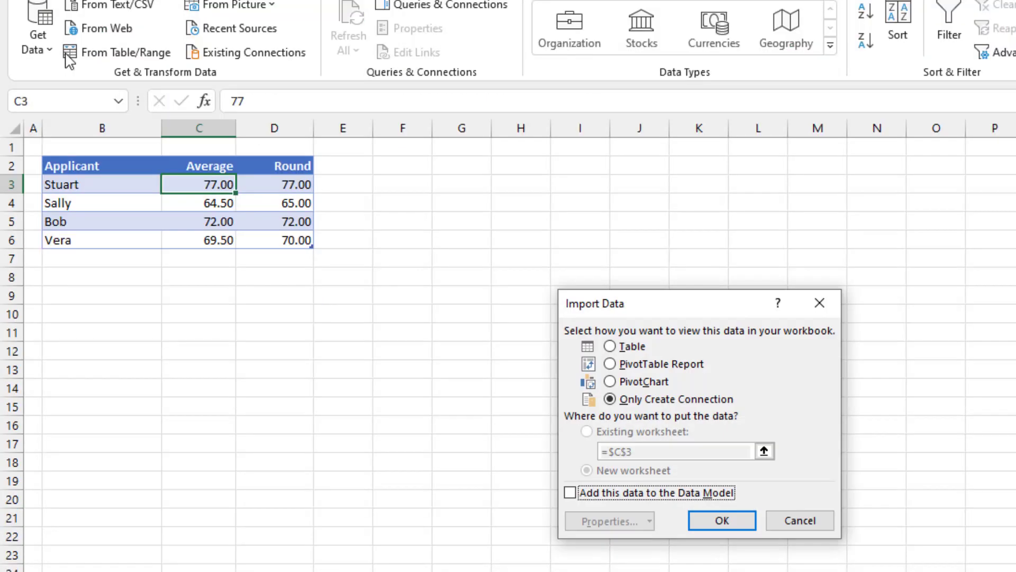
click(629, 347)
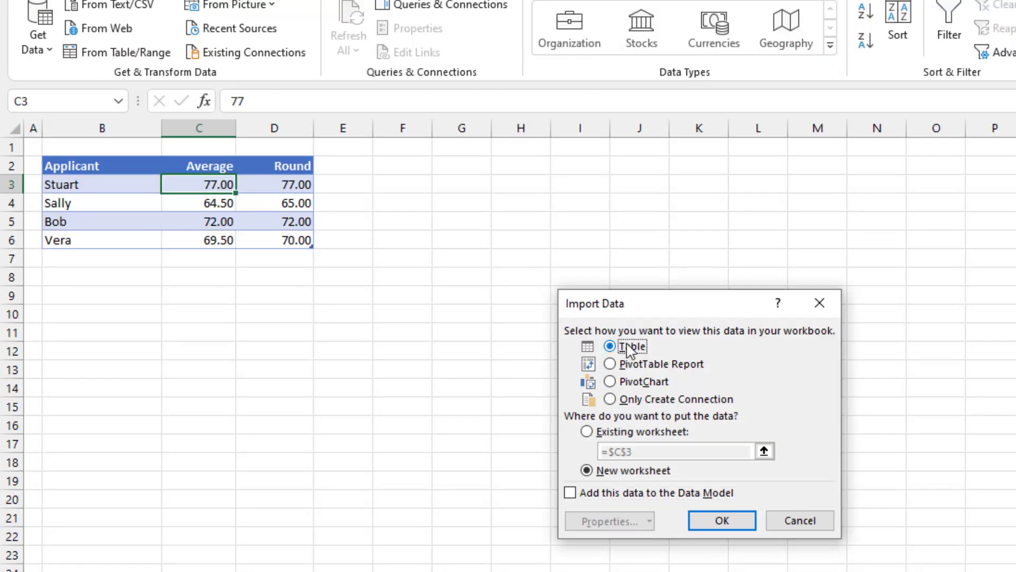
click(643, 432)
click(397, 170)
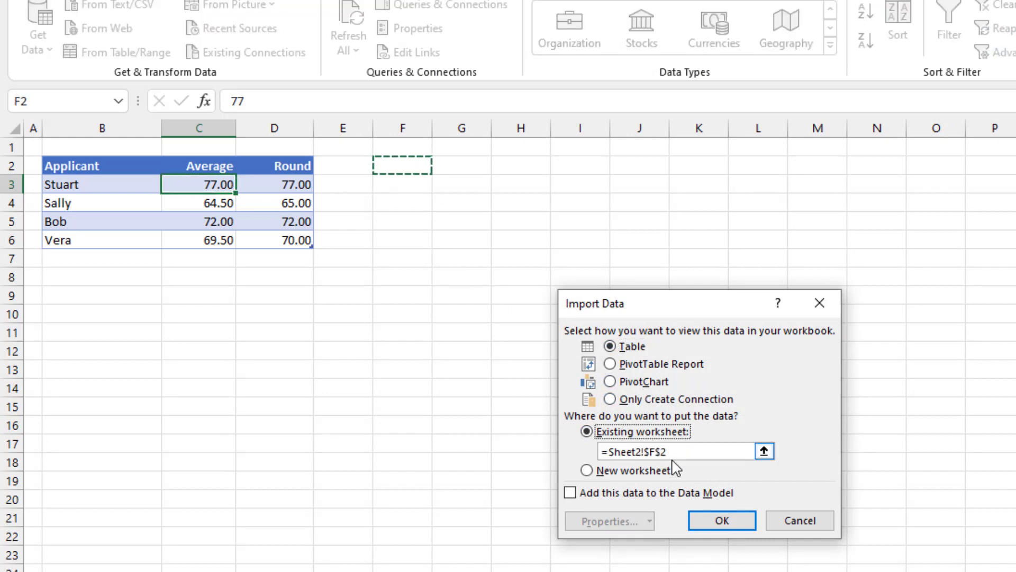
click(719, 522)
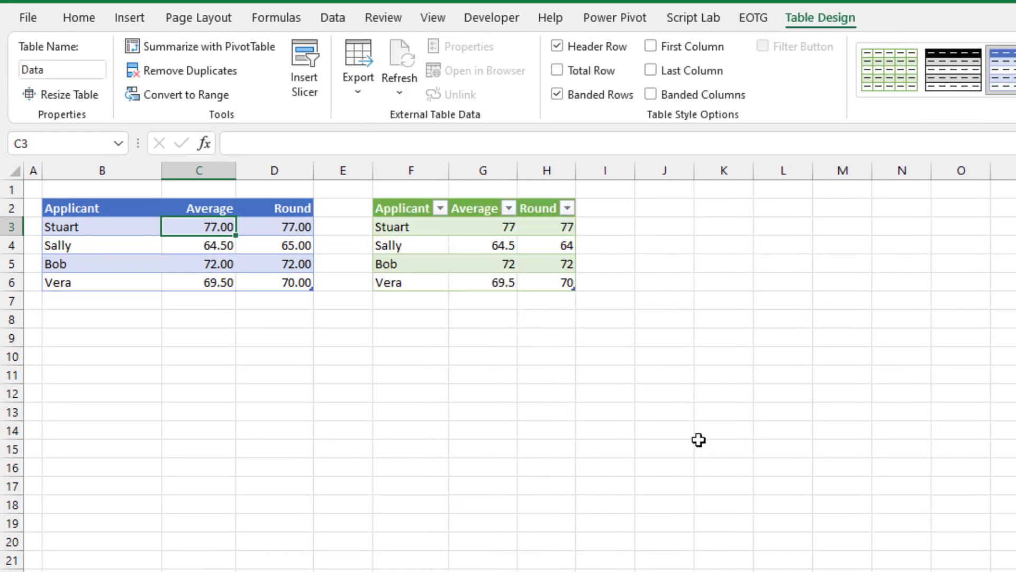
- Decrease the Excel Round values' decimals twice so they show as whole numbers
drag(301, 228, 297, 274)
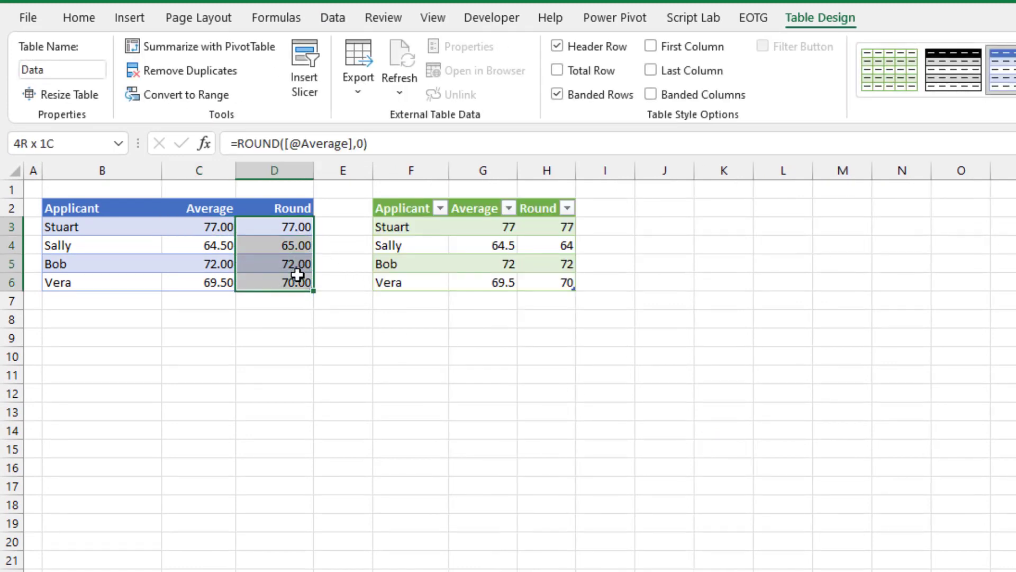
click(98, 18)
click(844, 85)
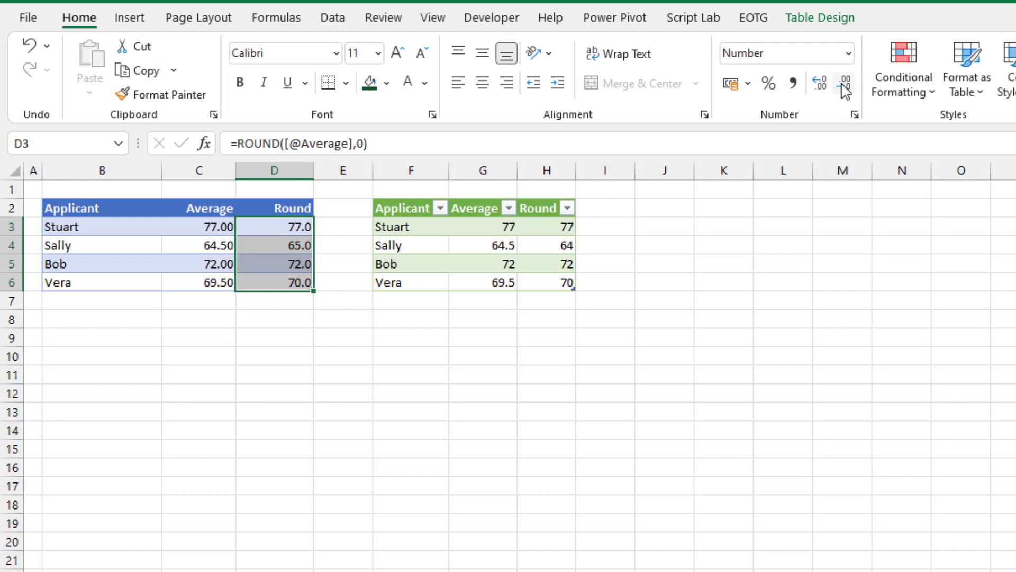
click(843, 85)
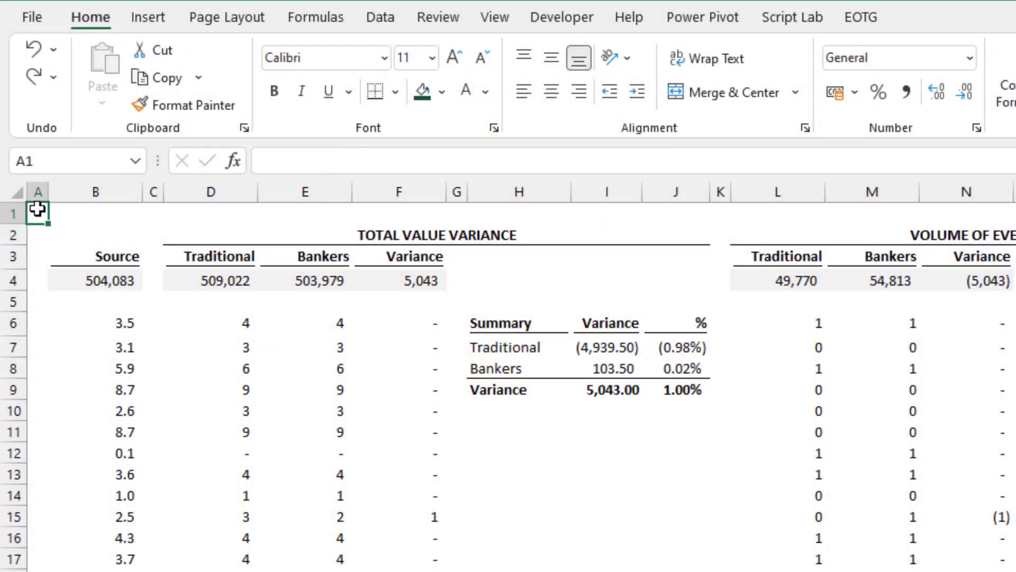
click(121, 323)
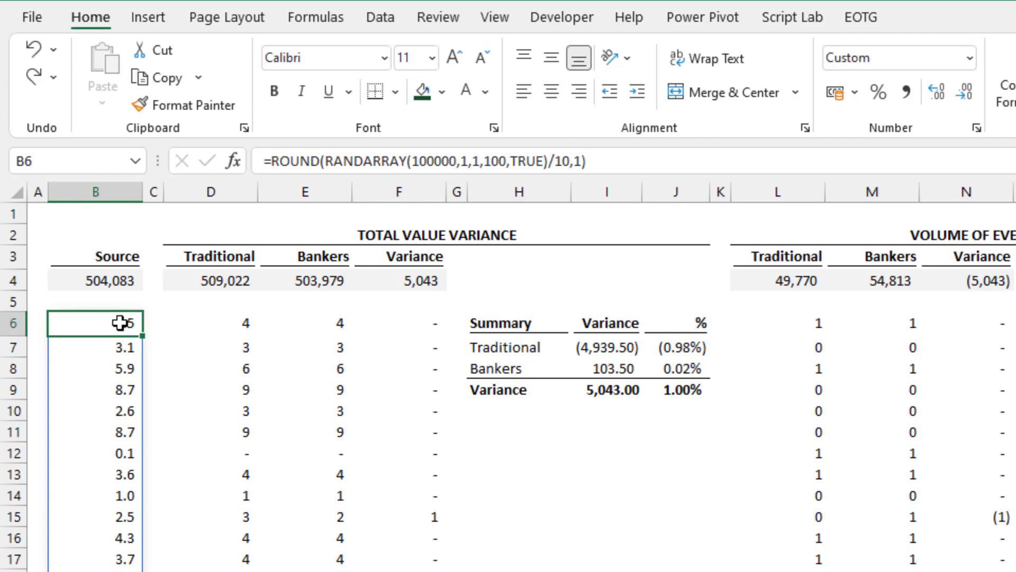
click(113, 281)
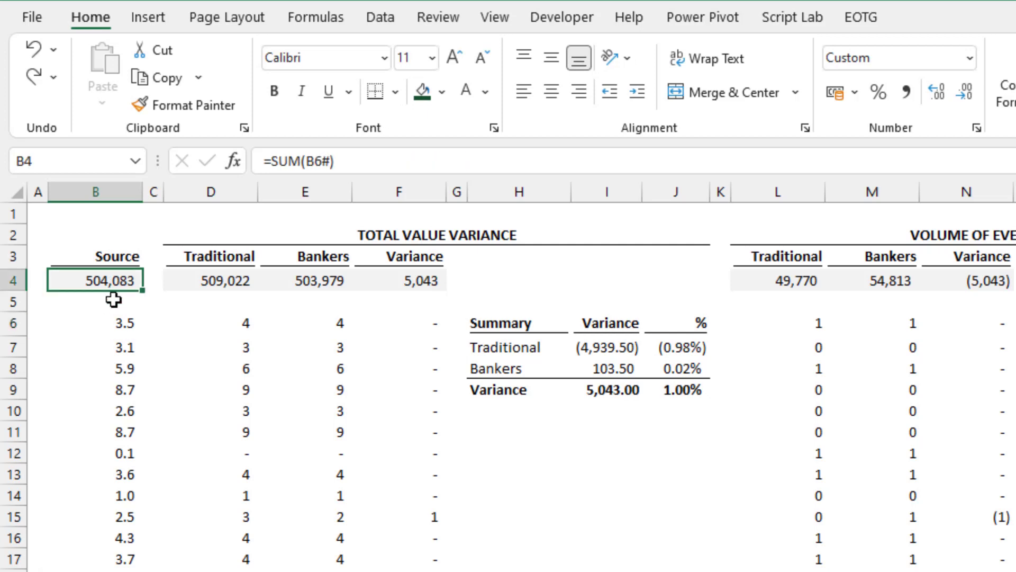
click(234, 321)
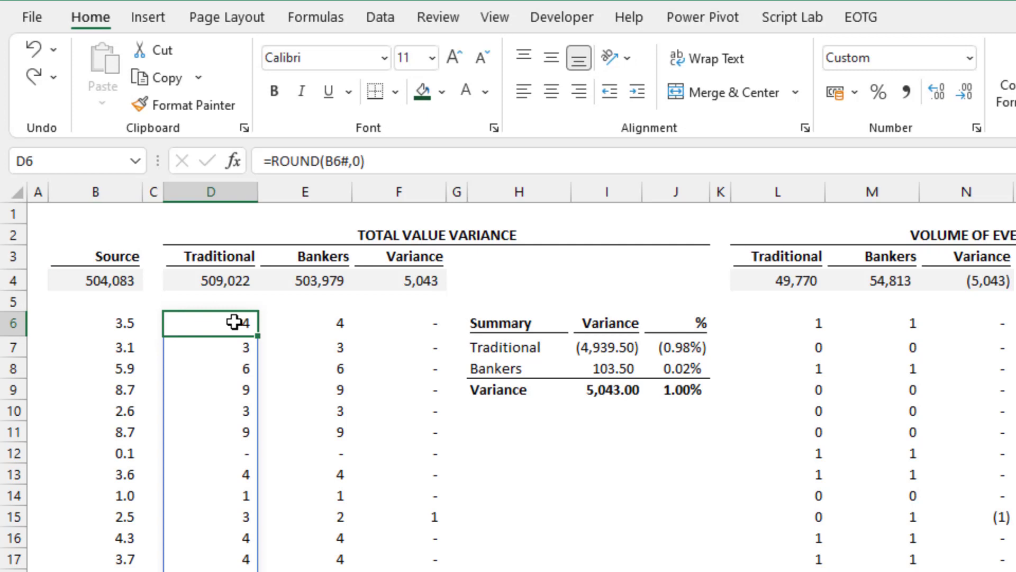
click(314, 324)
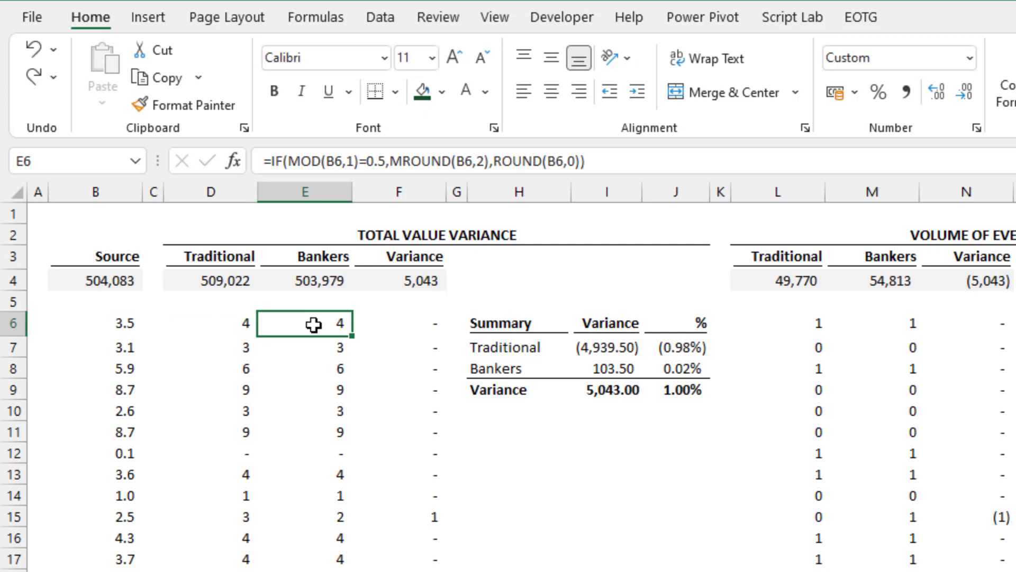
click(238, 281)
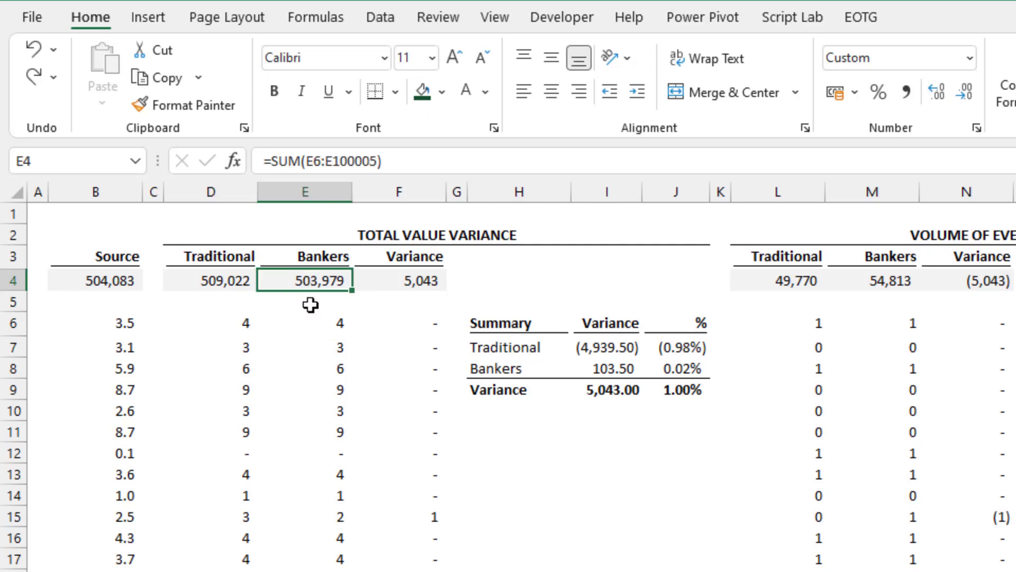
click(312, 281)
click(692, 348)
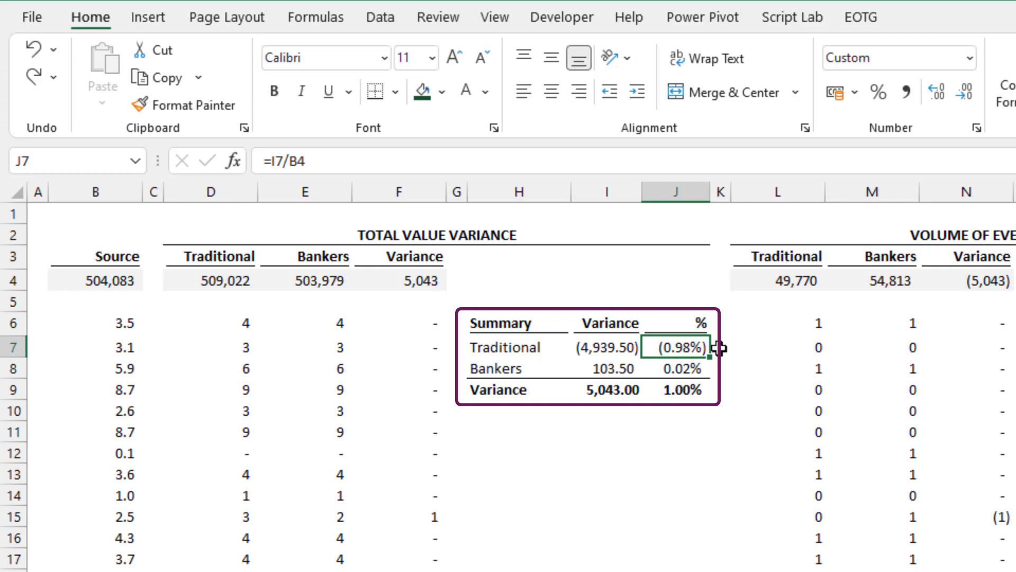
click(704, 365)
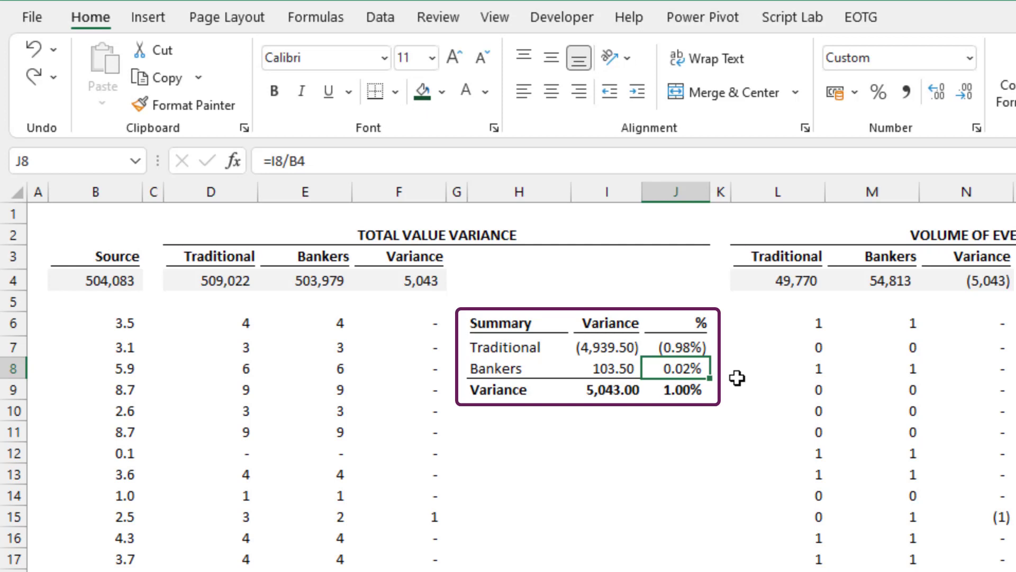
click(134, 321)
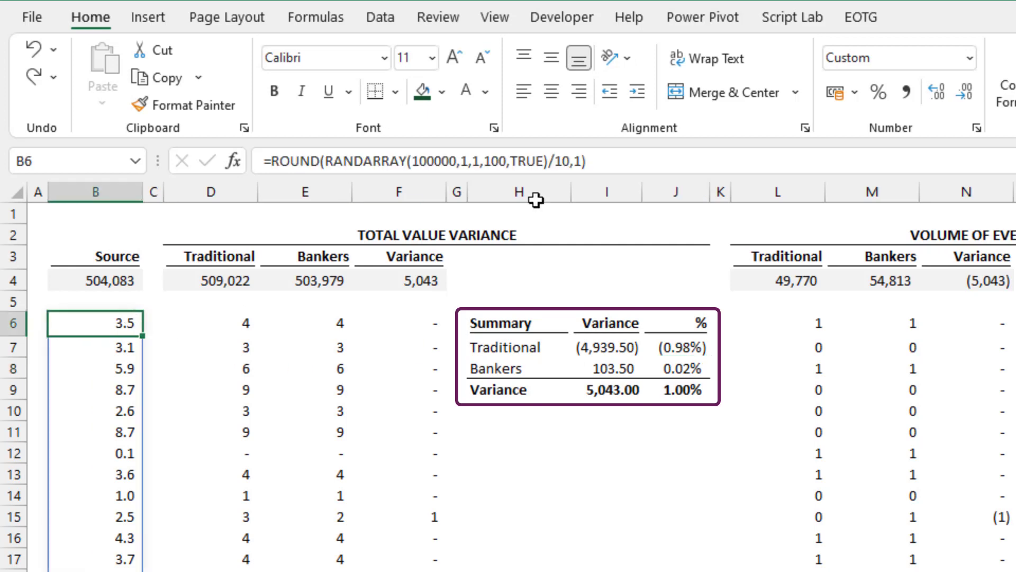
- Re-enter the RANDARRAY formula in B6 to regenerate the random source values
click(625, 165)
key(Return)
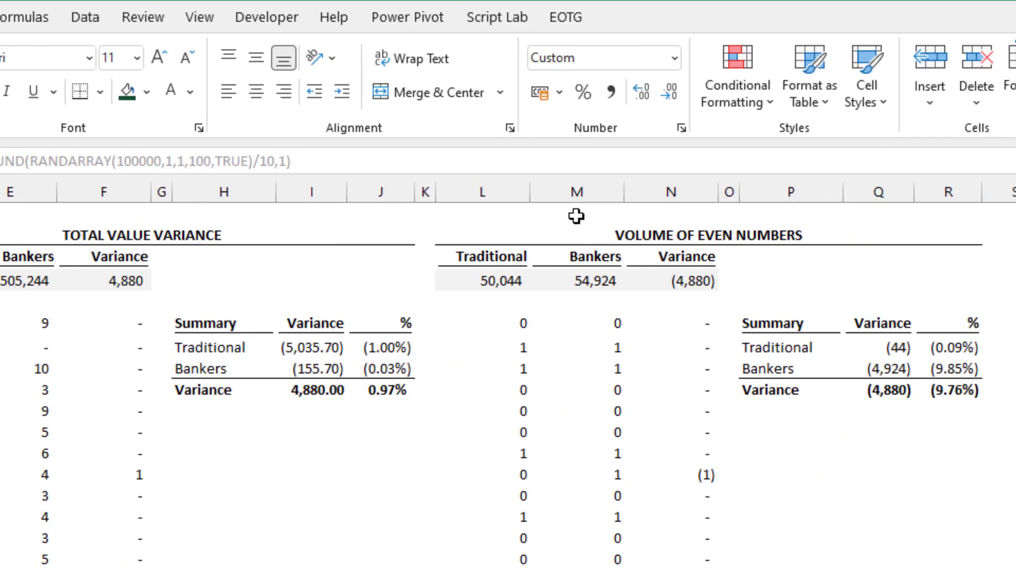
click(518, 231)
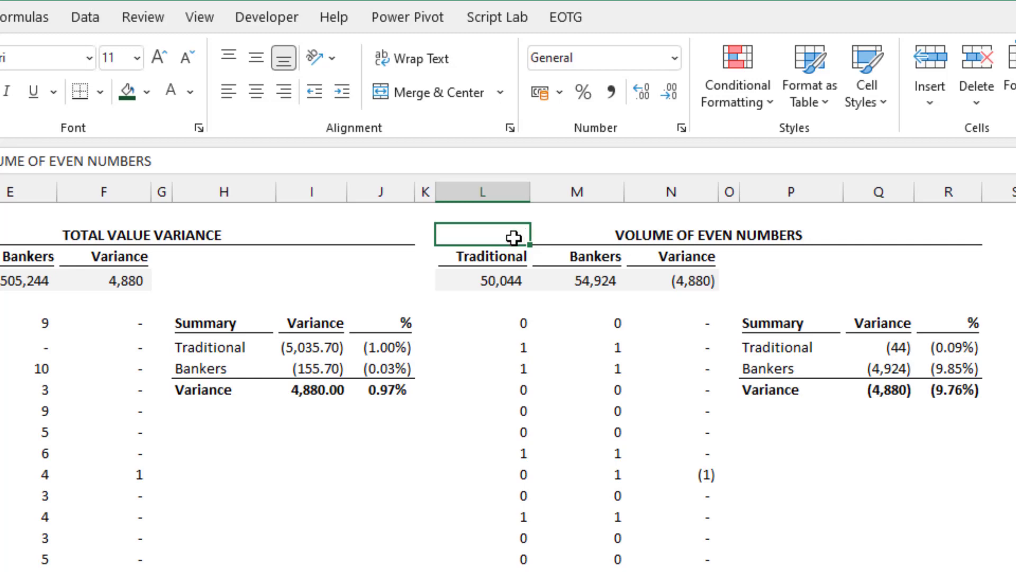
- Check the traditional and bankers even-number totals and their summary percentages
click(512, 279)
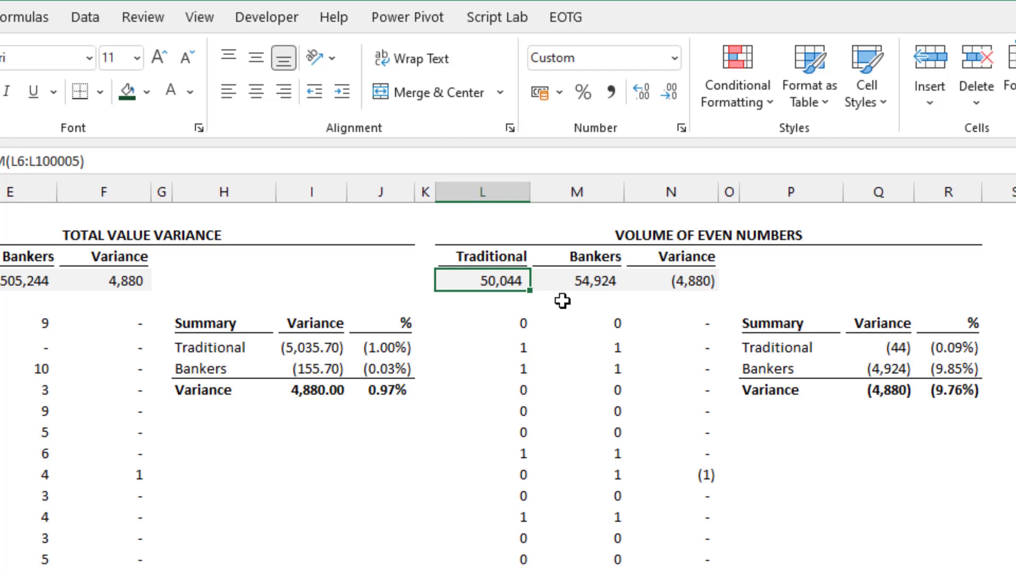
click(582, 283)
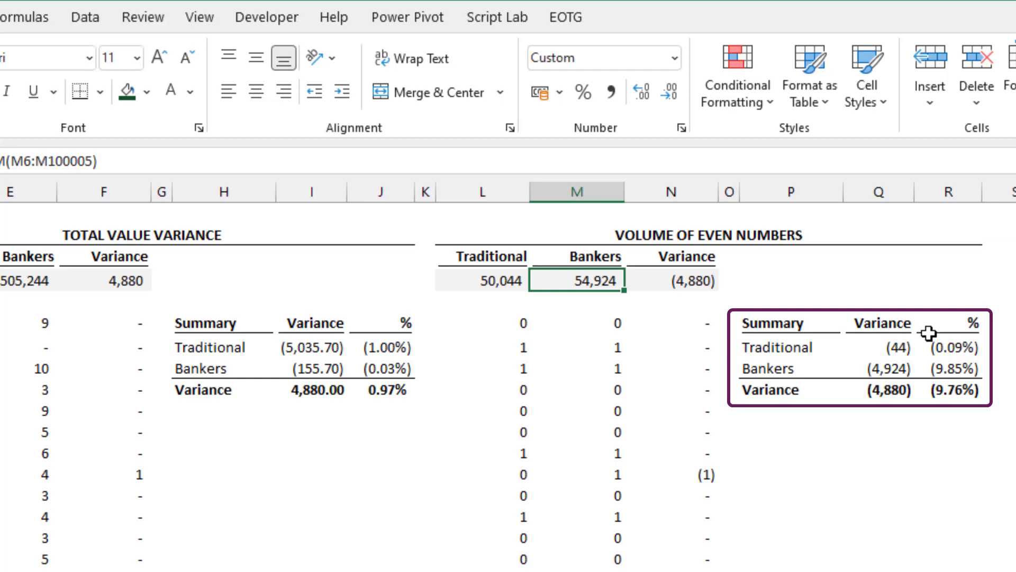
click(952, 347)
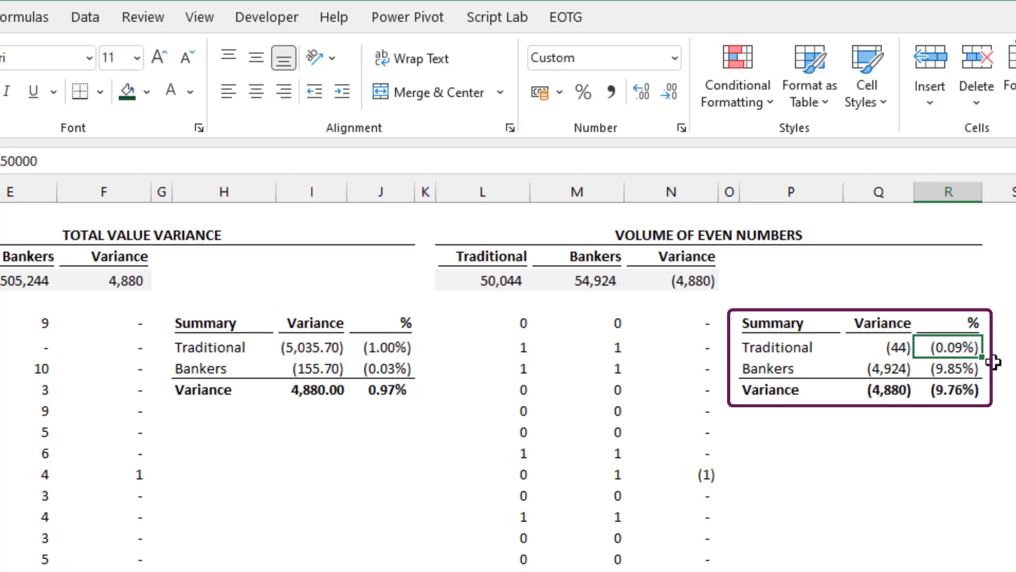
click(962, 370)
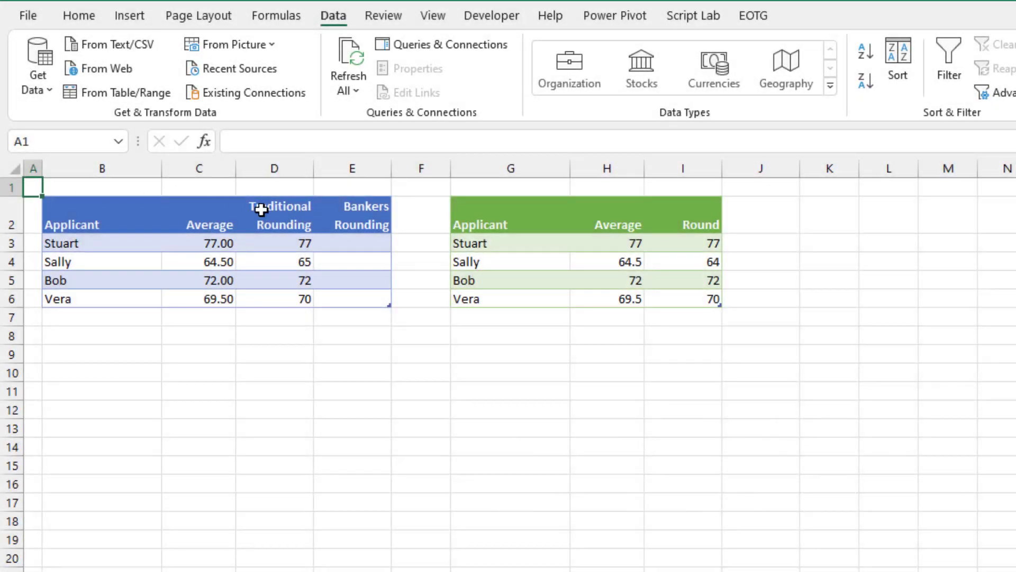
click(365, 241)
click(352, 143)
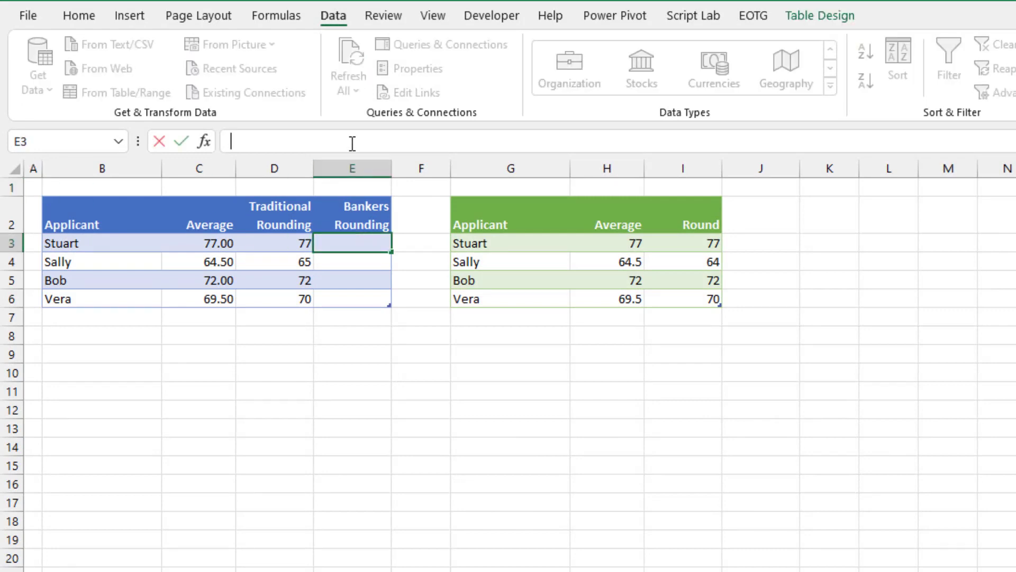
text(=IF()
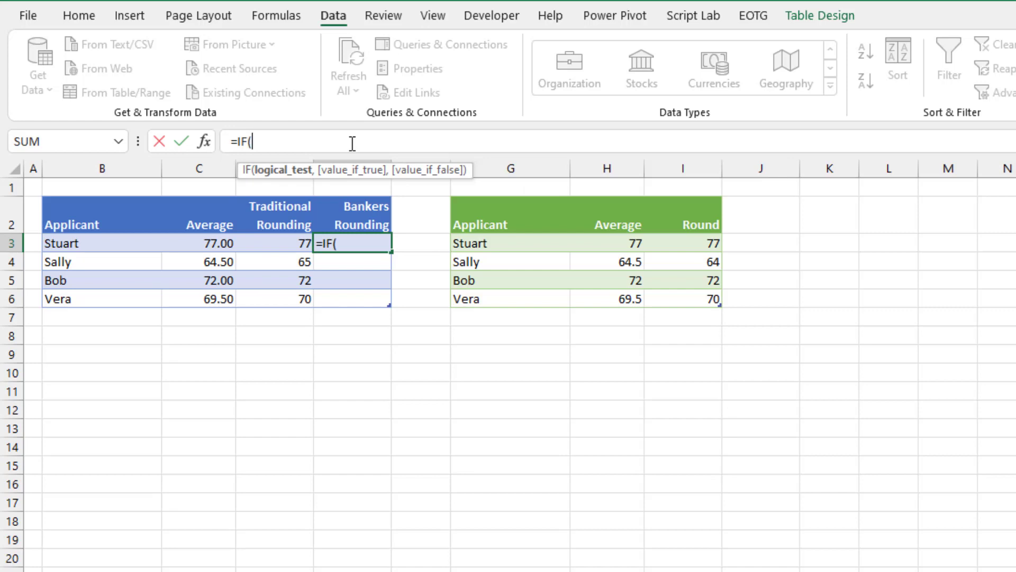
text(MOD()
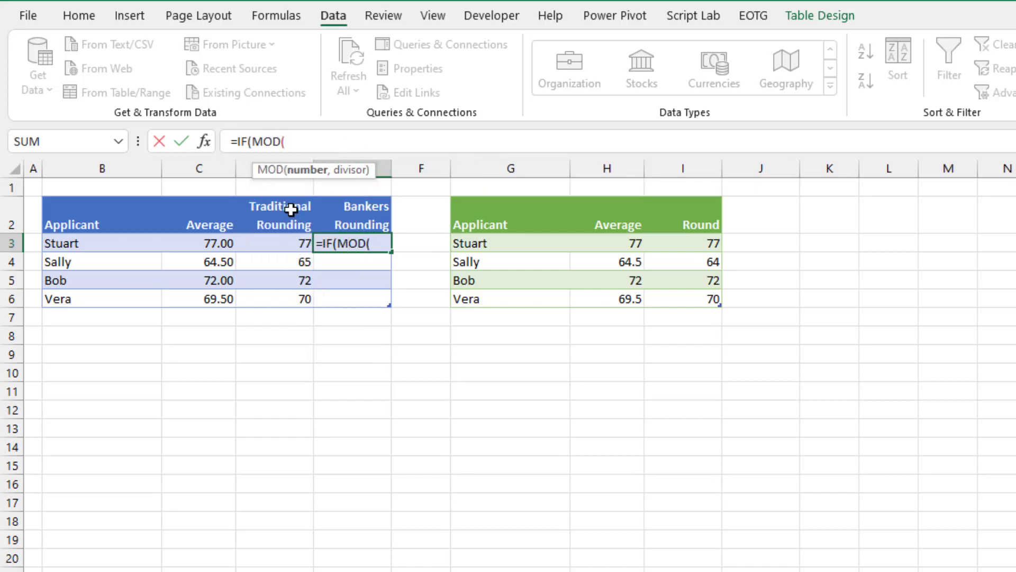
click(219, 245)
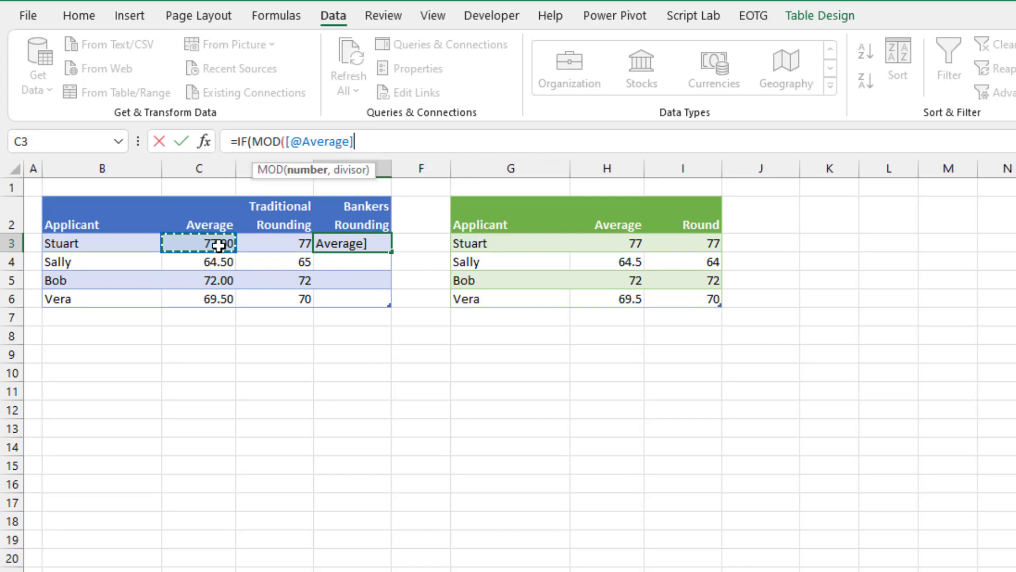
text(,1))
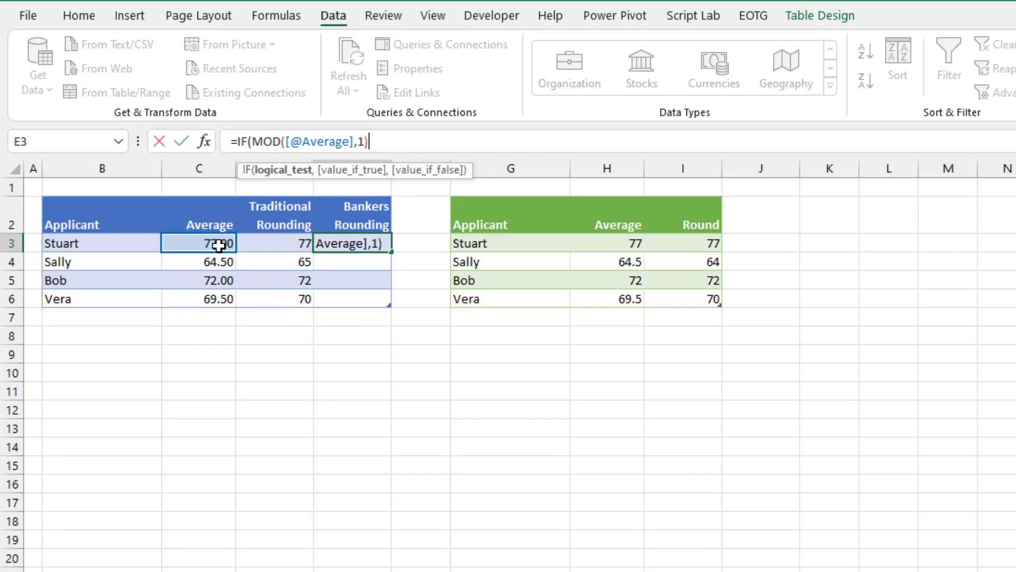
text( = 0.5)
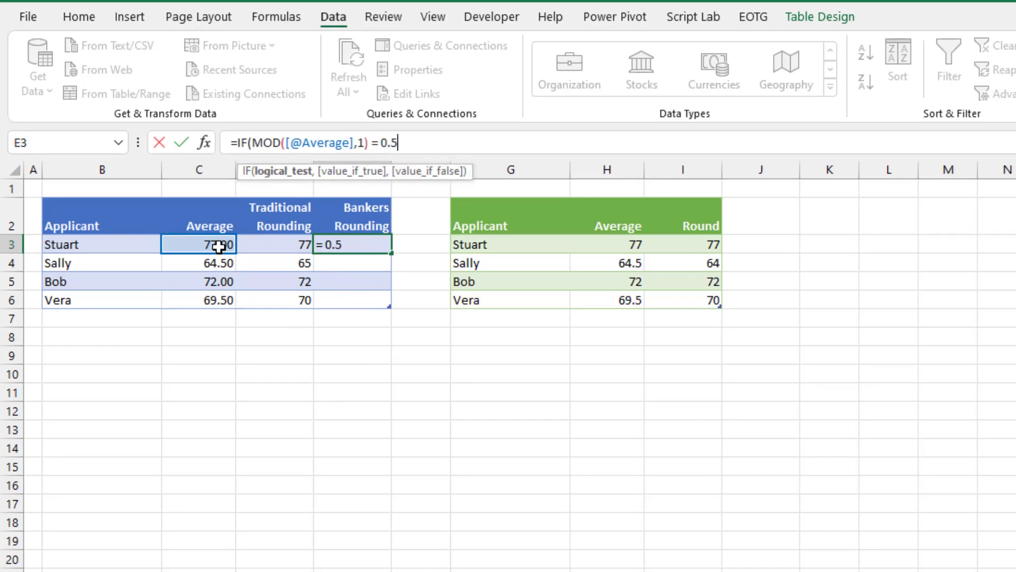
text(,)
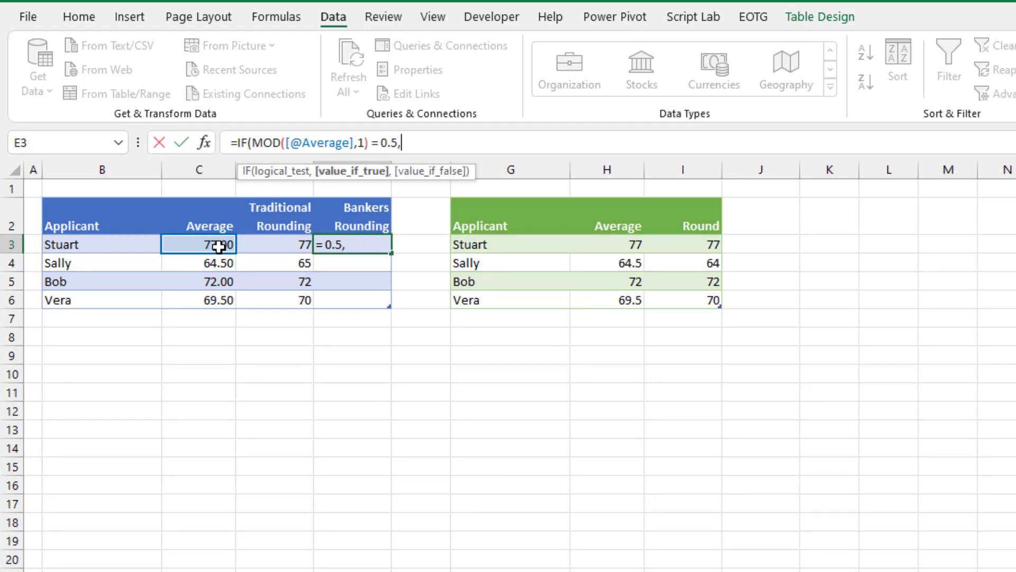
text(MROUND)
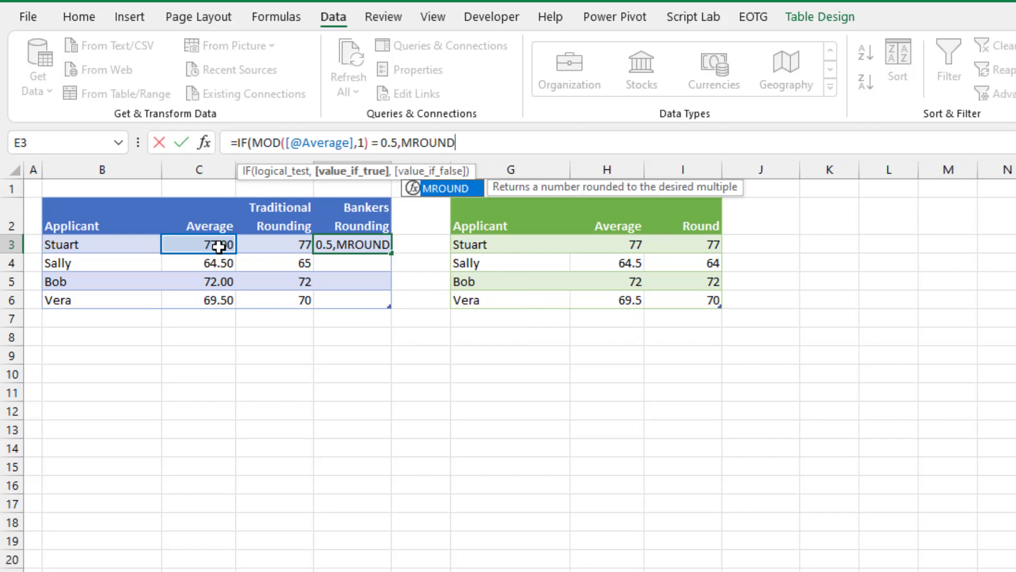
text(()
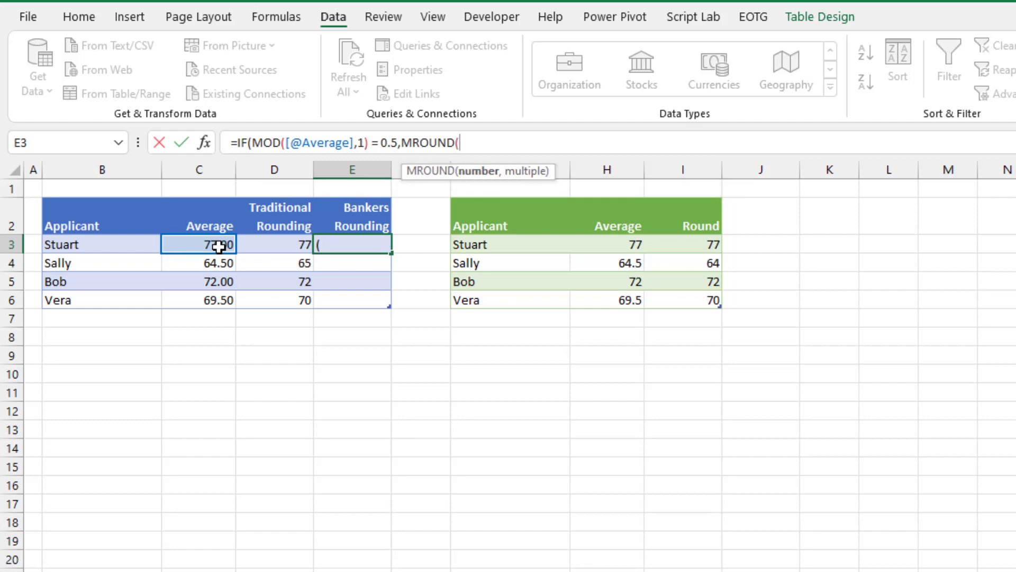
click(219, 246)
text(,)
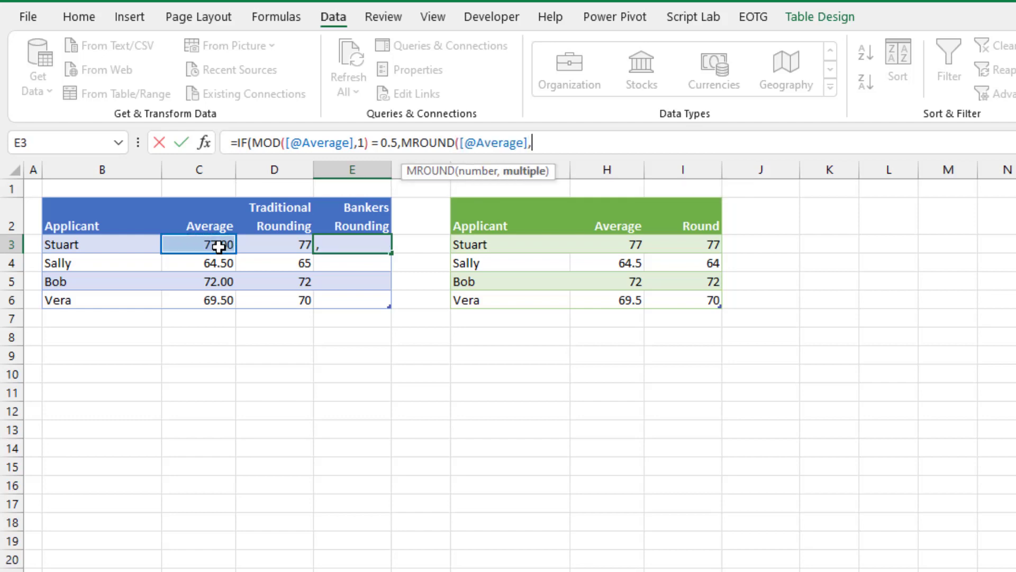
text(2))
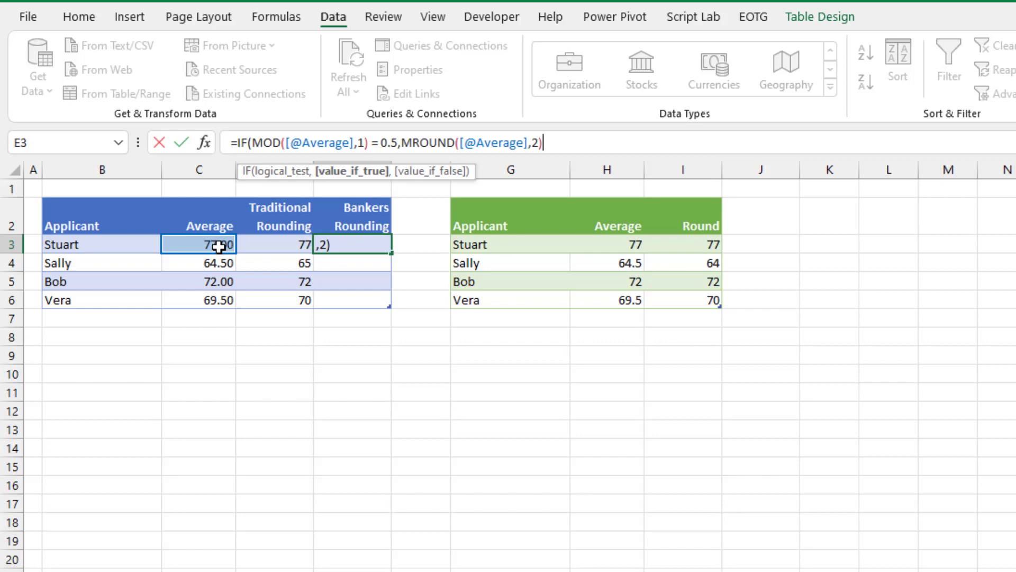
text(,)
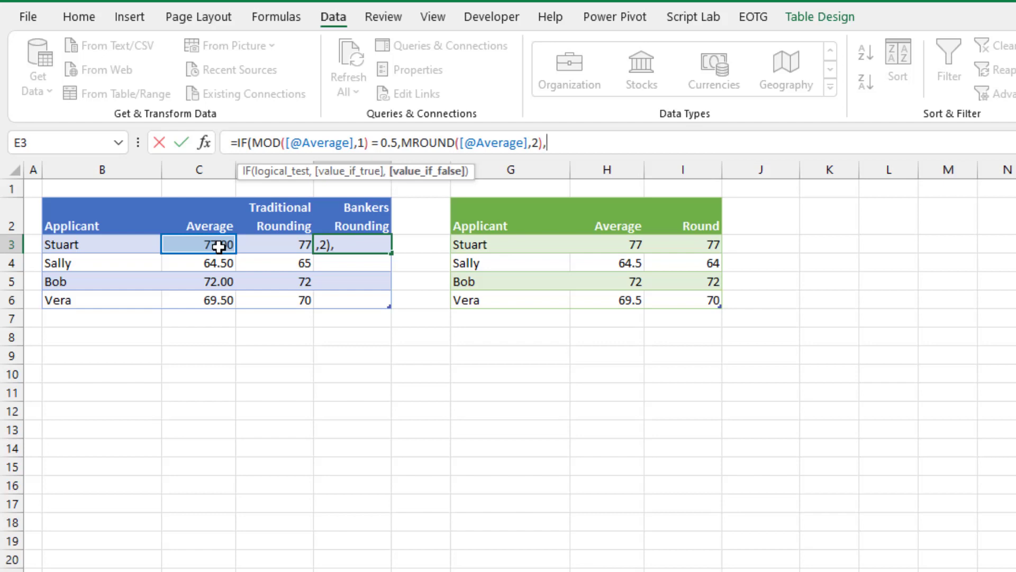
text(ROUND()
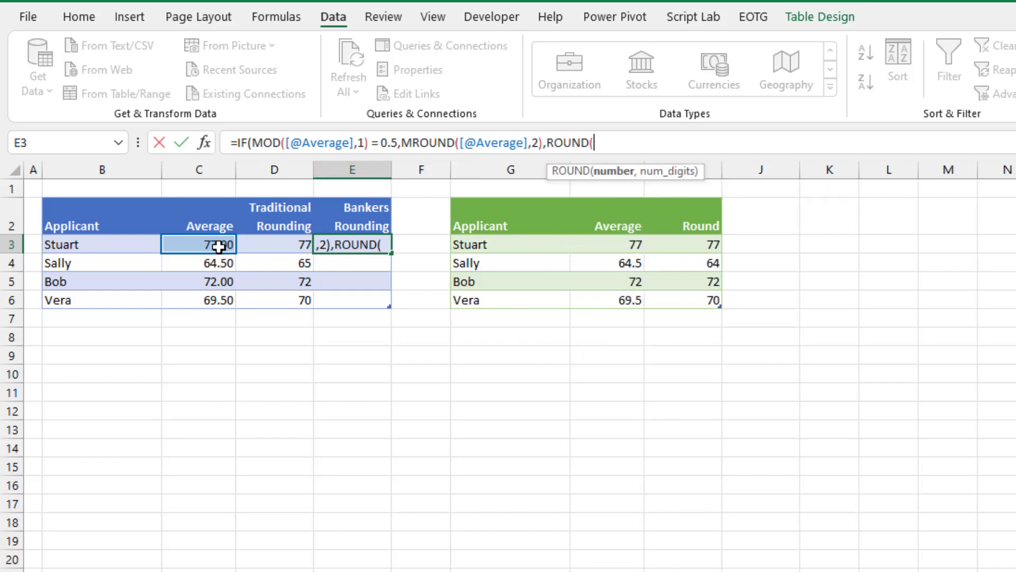
click(218, 245)
text(,)
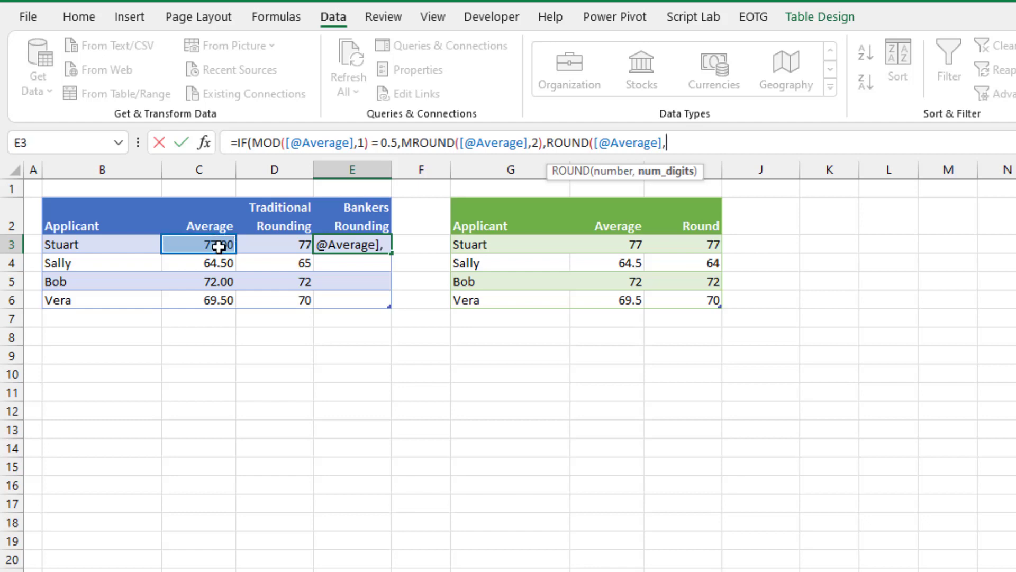
text(0))
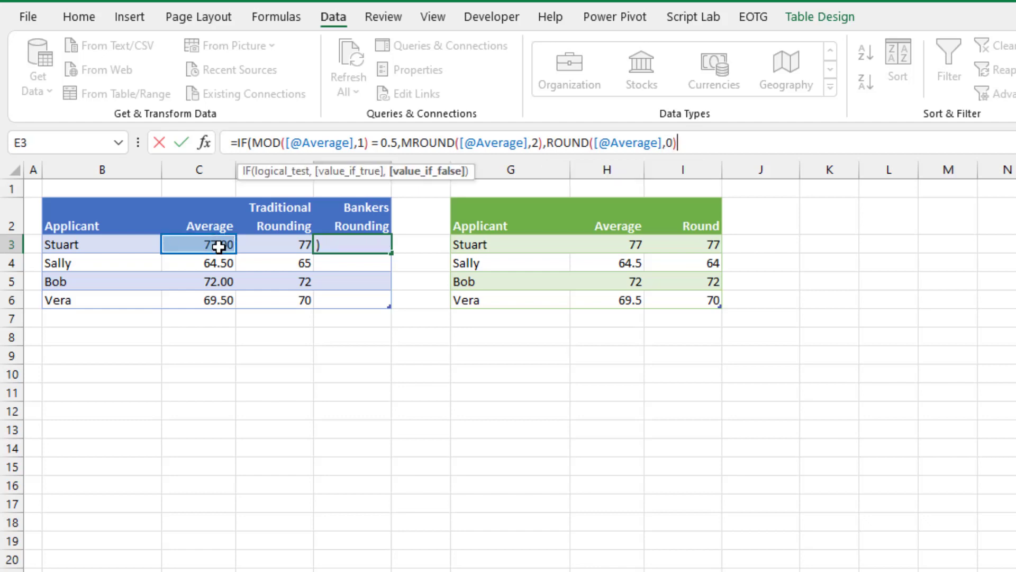
text())
key(Return)
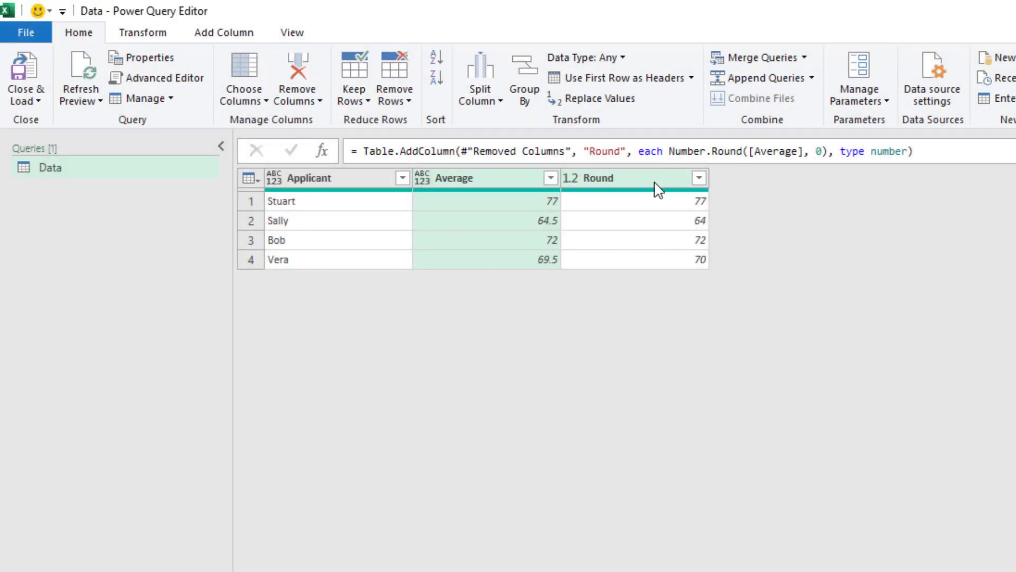
- Add a Round.1 column rounding Average to 0 decimal places
click(223, 34)
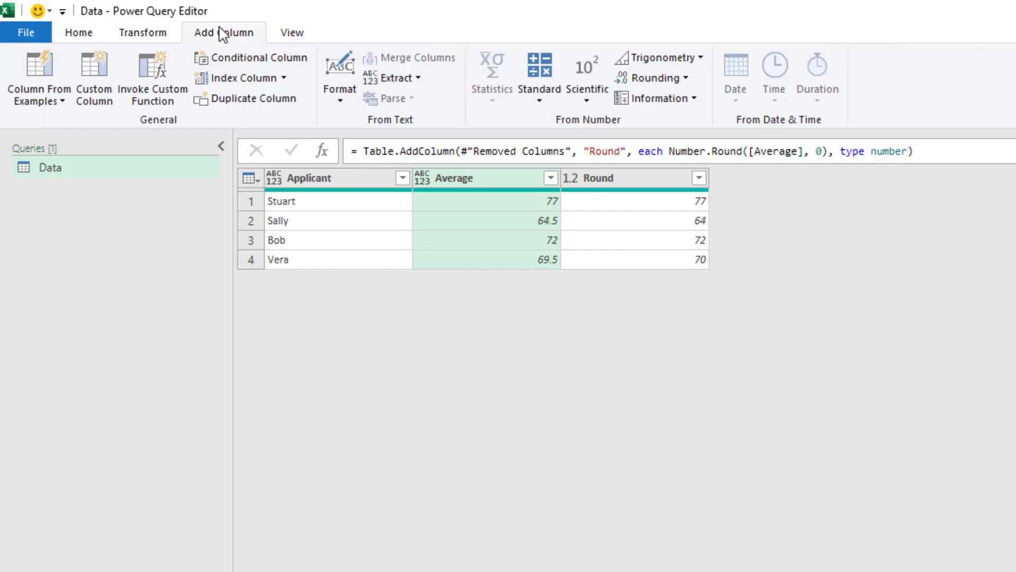
click(672, 80)
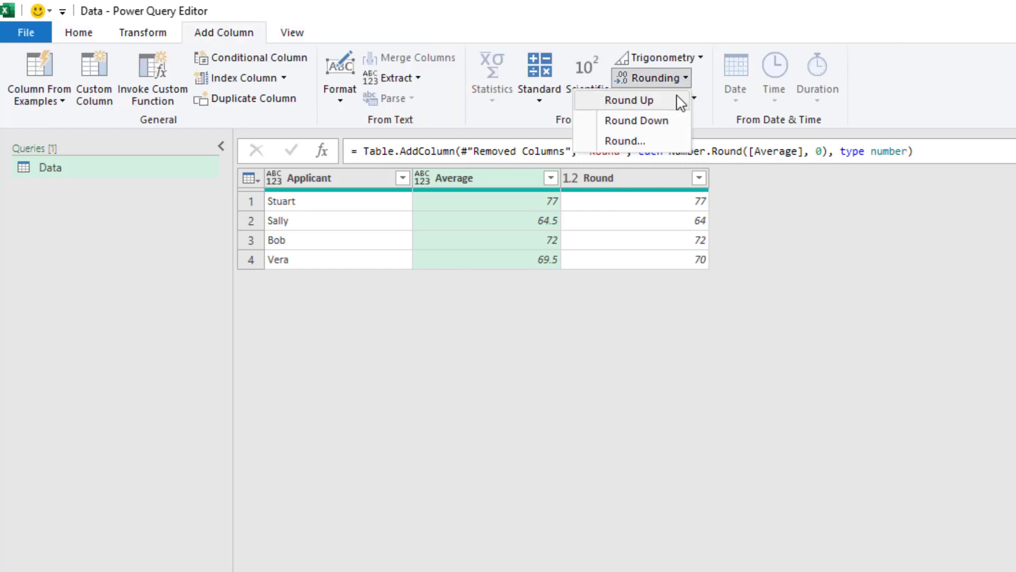
click(661, 150)
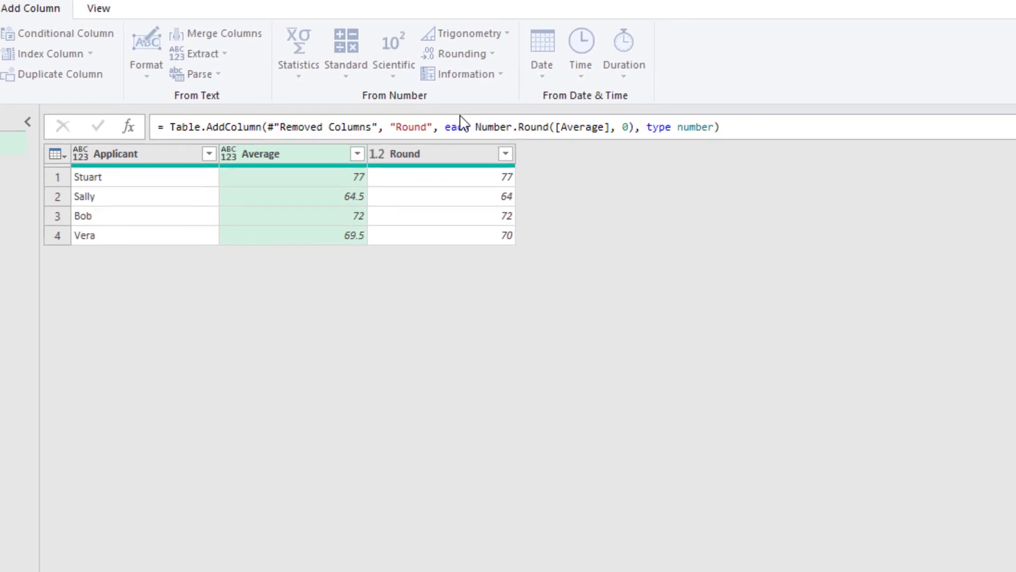
text(0)
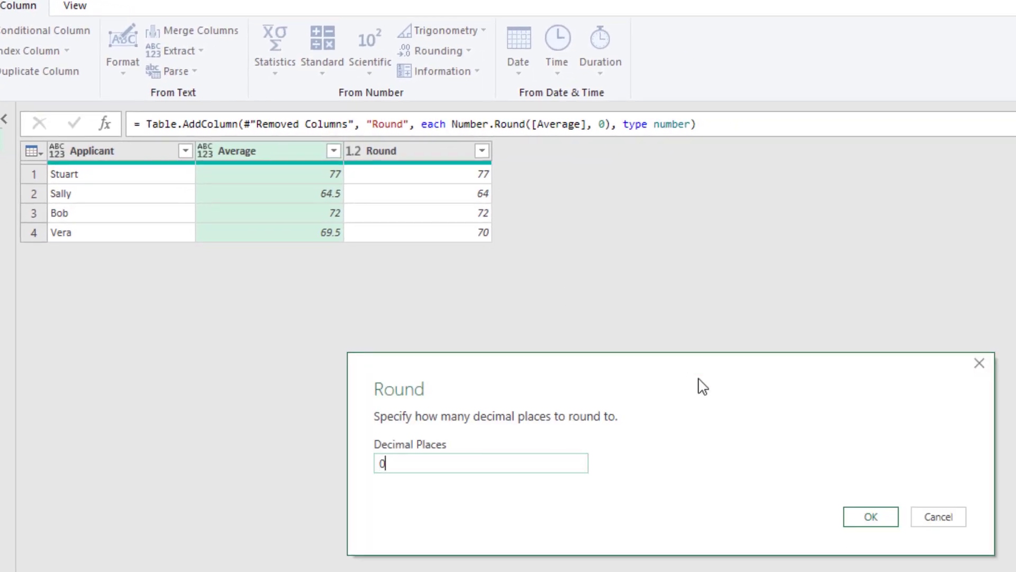
click(871, 517)
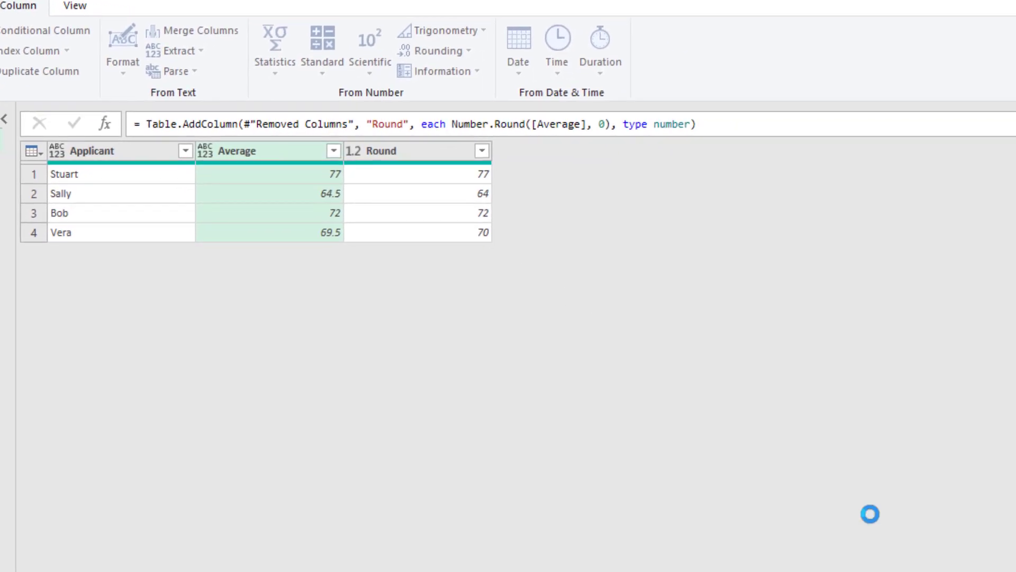
- Add RoundingMode.AwayFromZero to the Round.1 Number.Round step formula
click(629, 124)
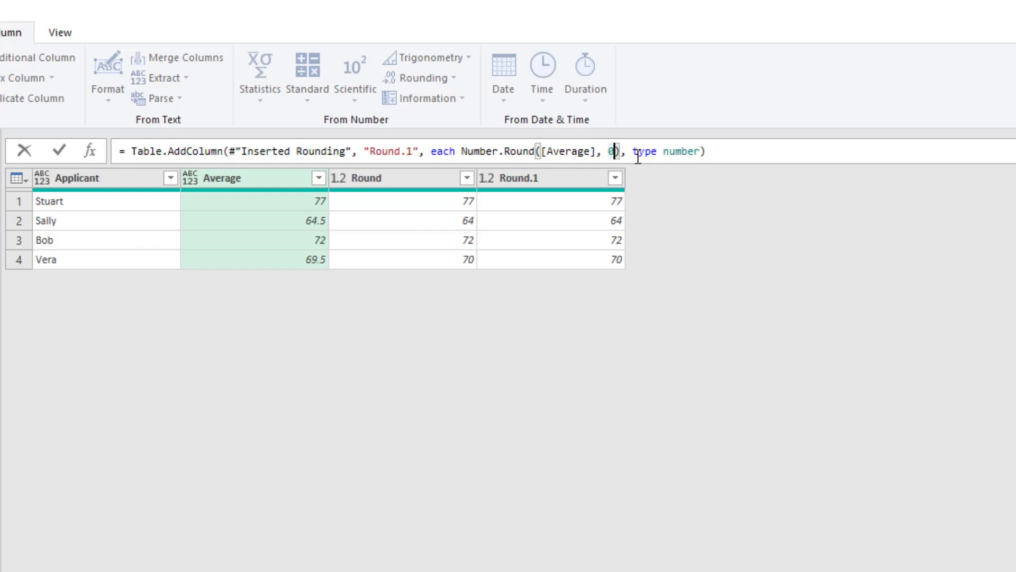
text(,)
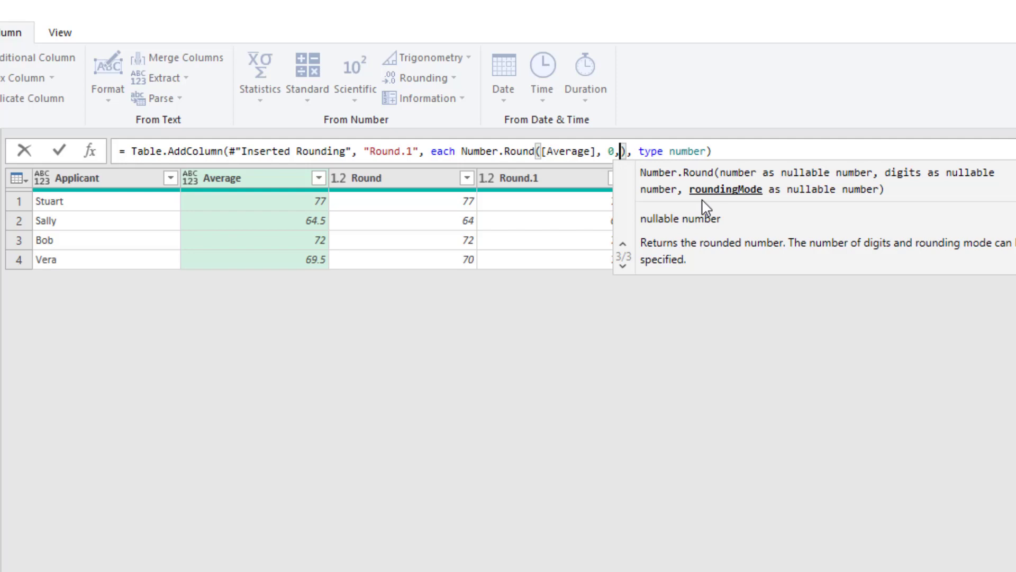
text(Rou)
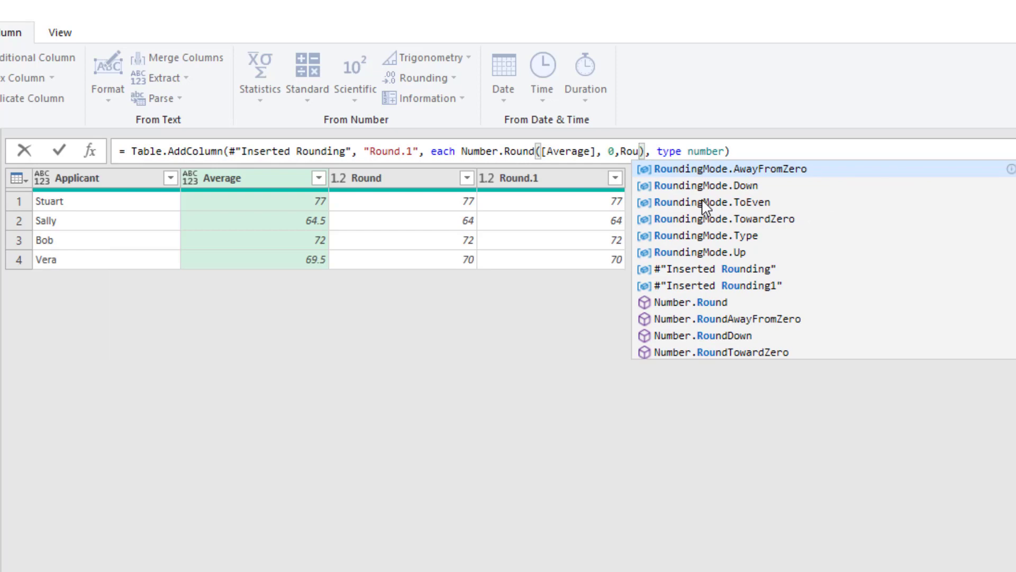
click(726, 171)
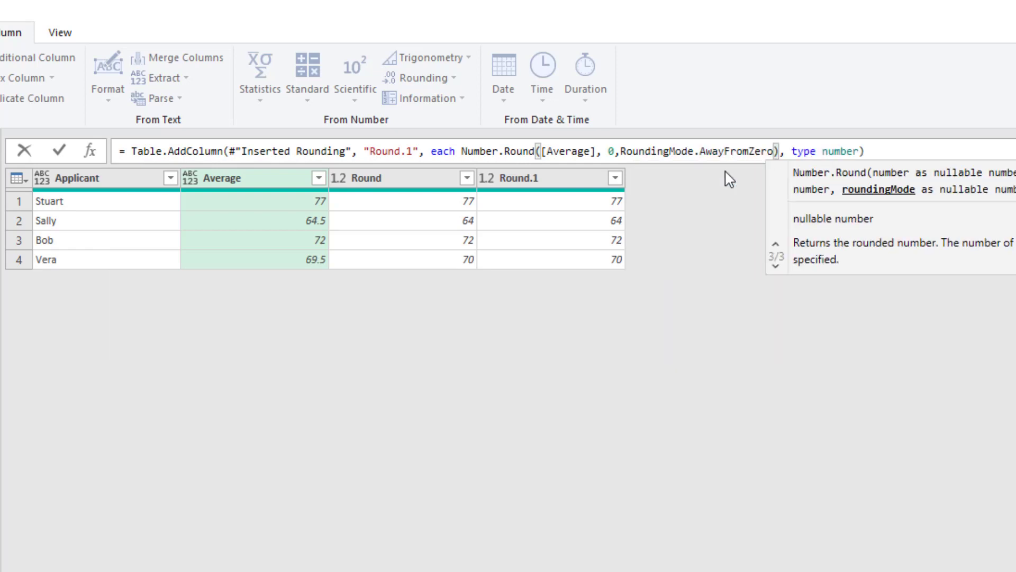
key(Return)
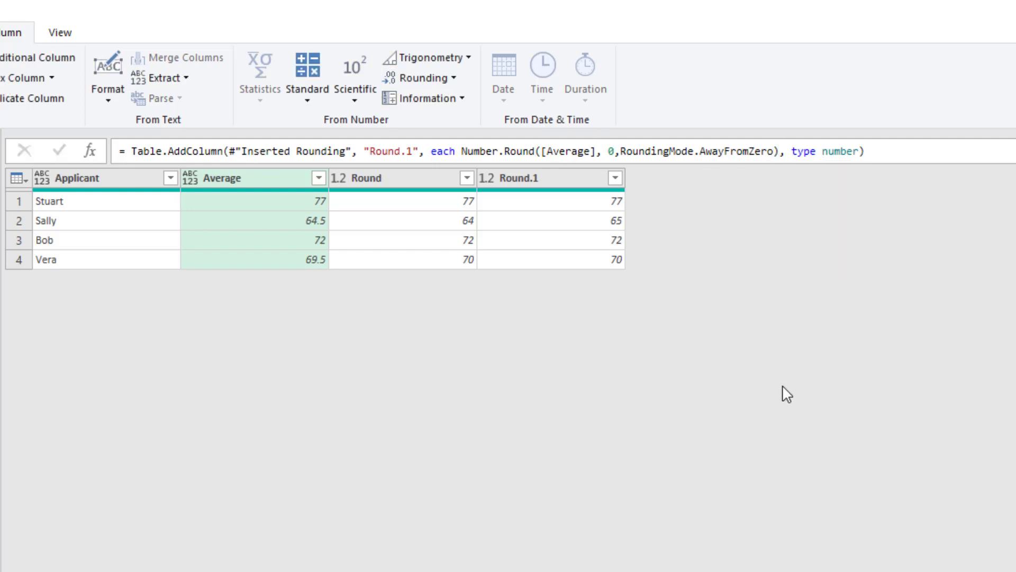
- Rename Round to 'Bankers Rounding' and Round.1 to 'Traditional Rounding'
double_click(404, 182)
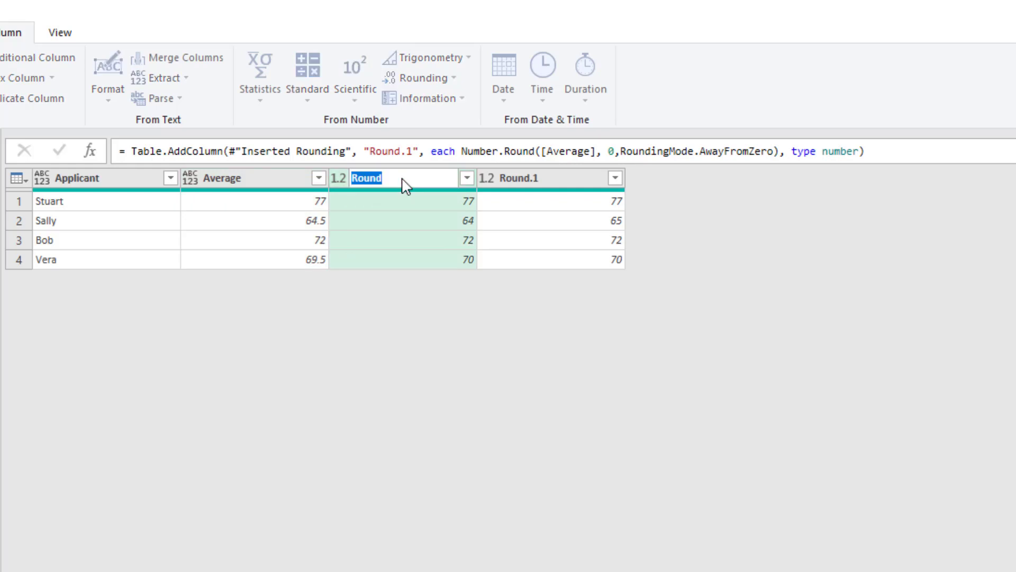
key(BackSpace)
text(Bankers Rounding)
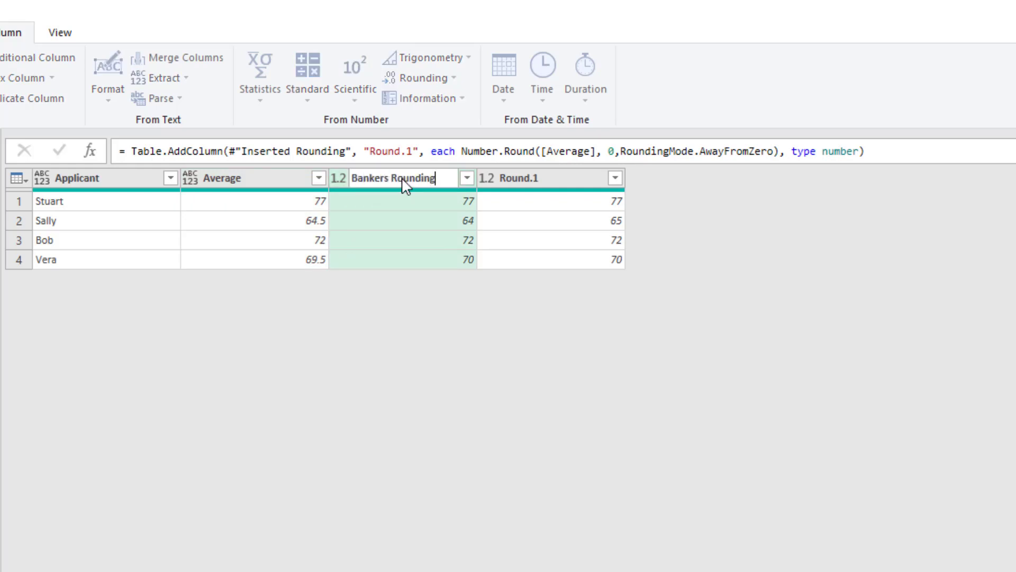
click(517, 178)
double_click(519, 178)
text(Trad)
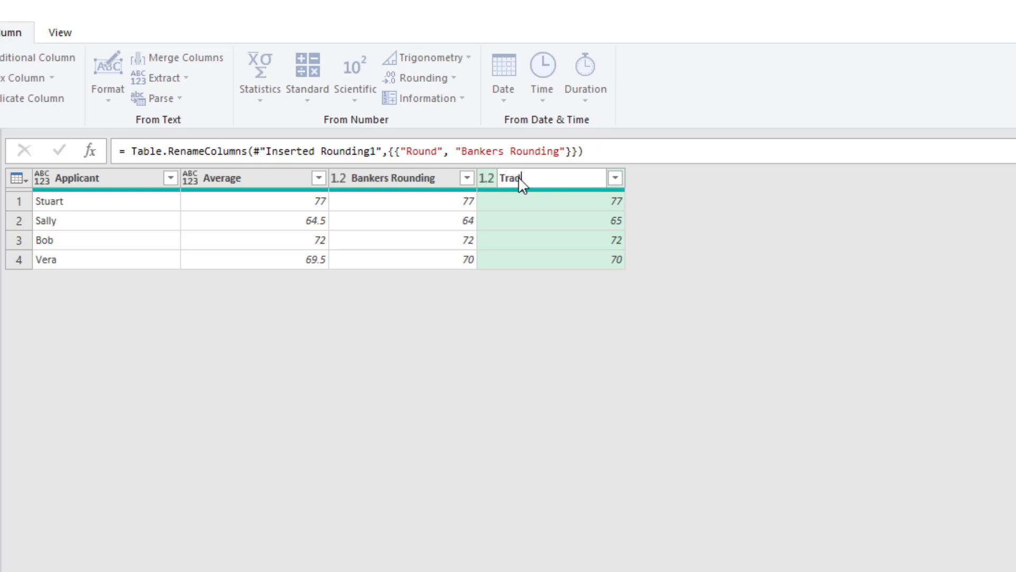
text(itional Rounding)
key(Return)
- Close the Power Query Editor and load the query into Excel
click(78, 32)
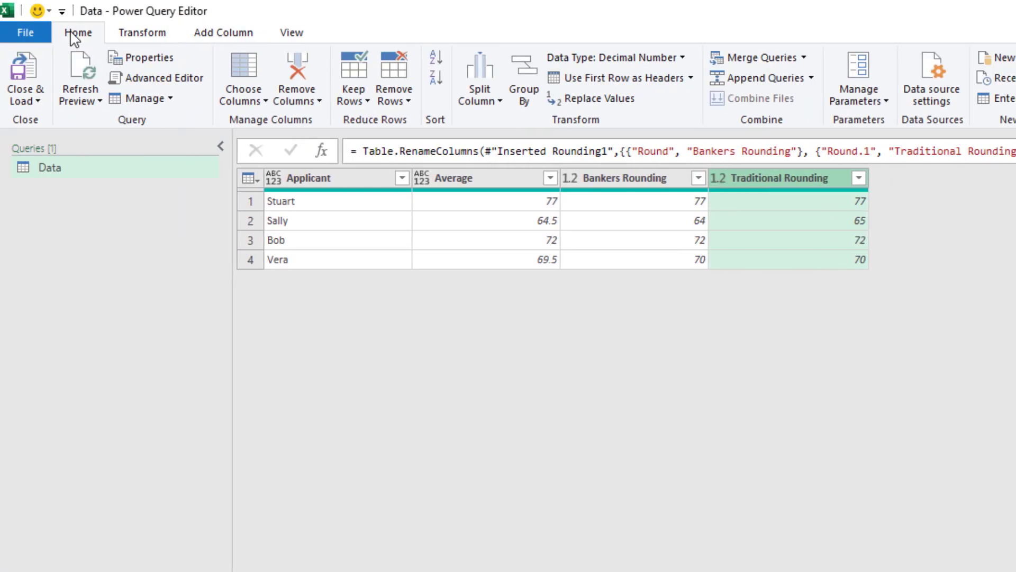
click(25, 98)
click(50, 121)
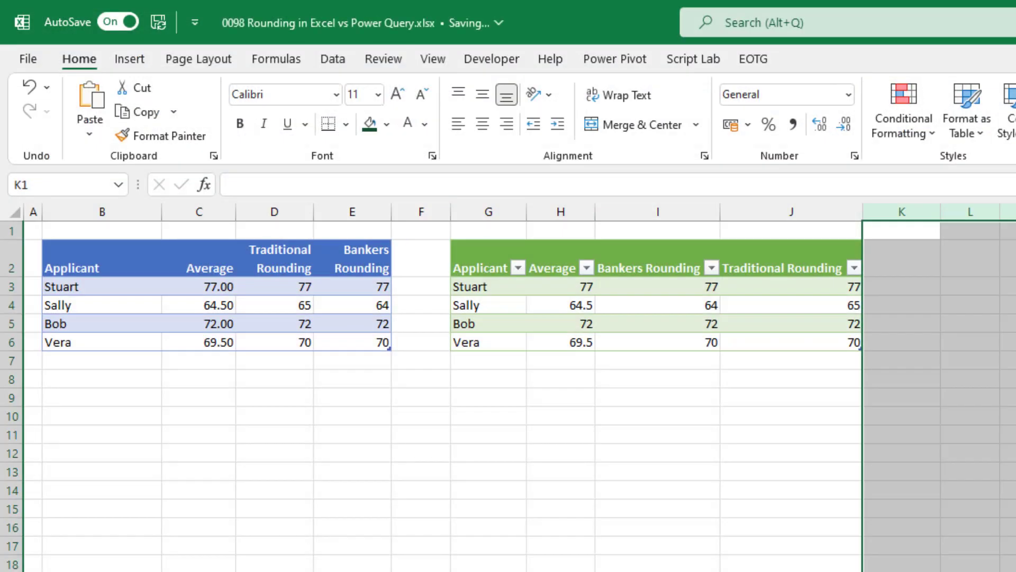